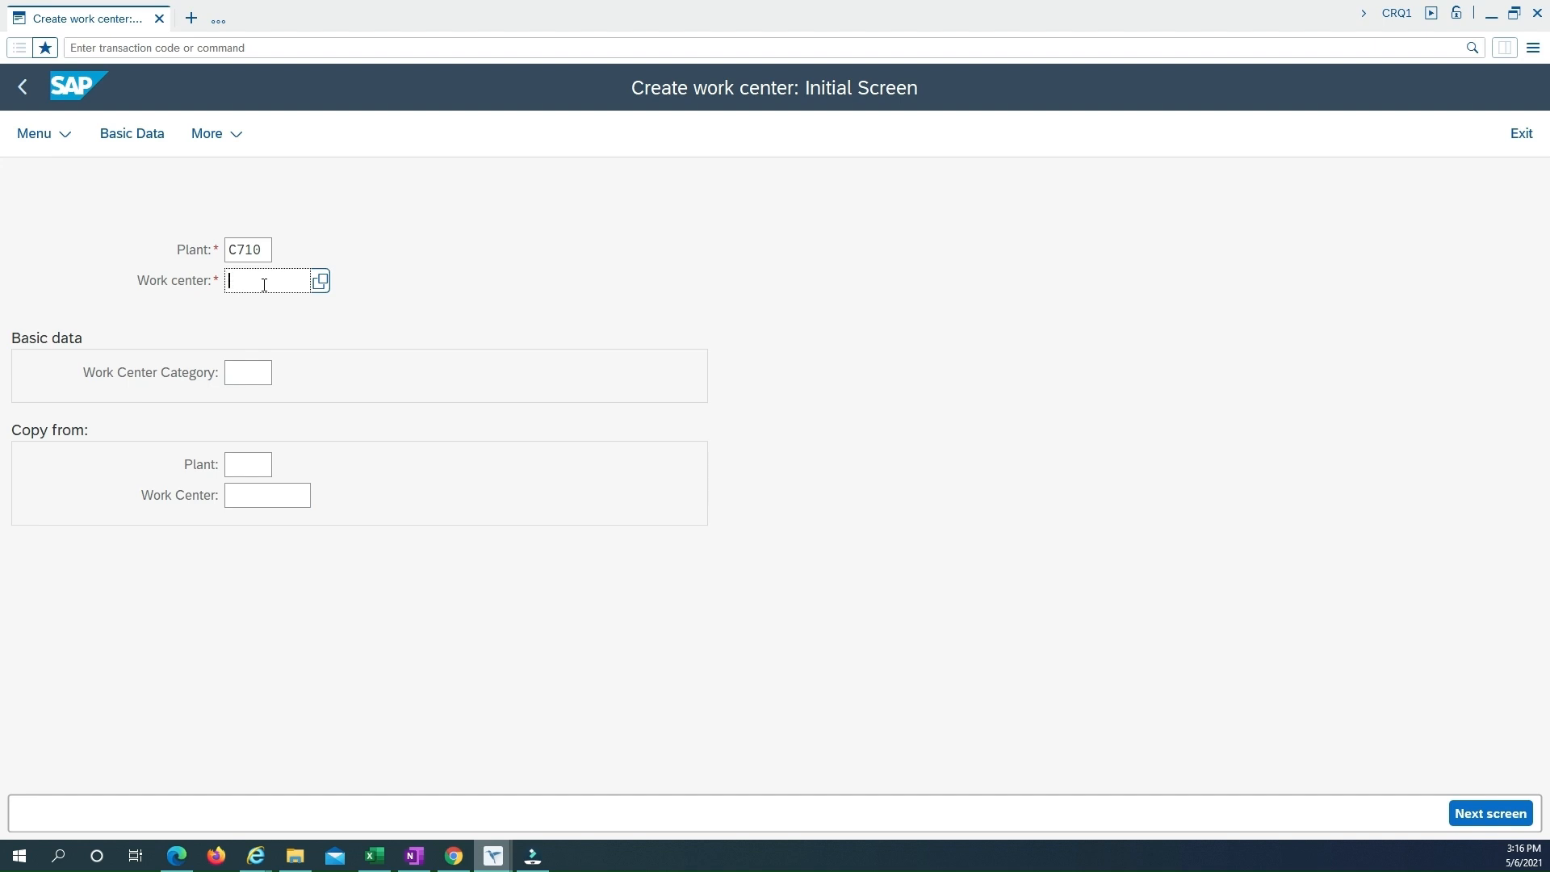
- Enter work center QCLAB for plant C710 with work center category 0003 (Labor) and continue to its basic data
text(QCLAB)
click(246, 466)
click(264, 383)
click(282, 374)
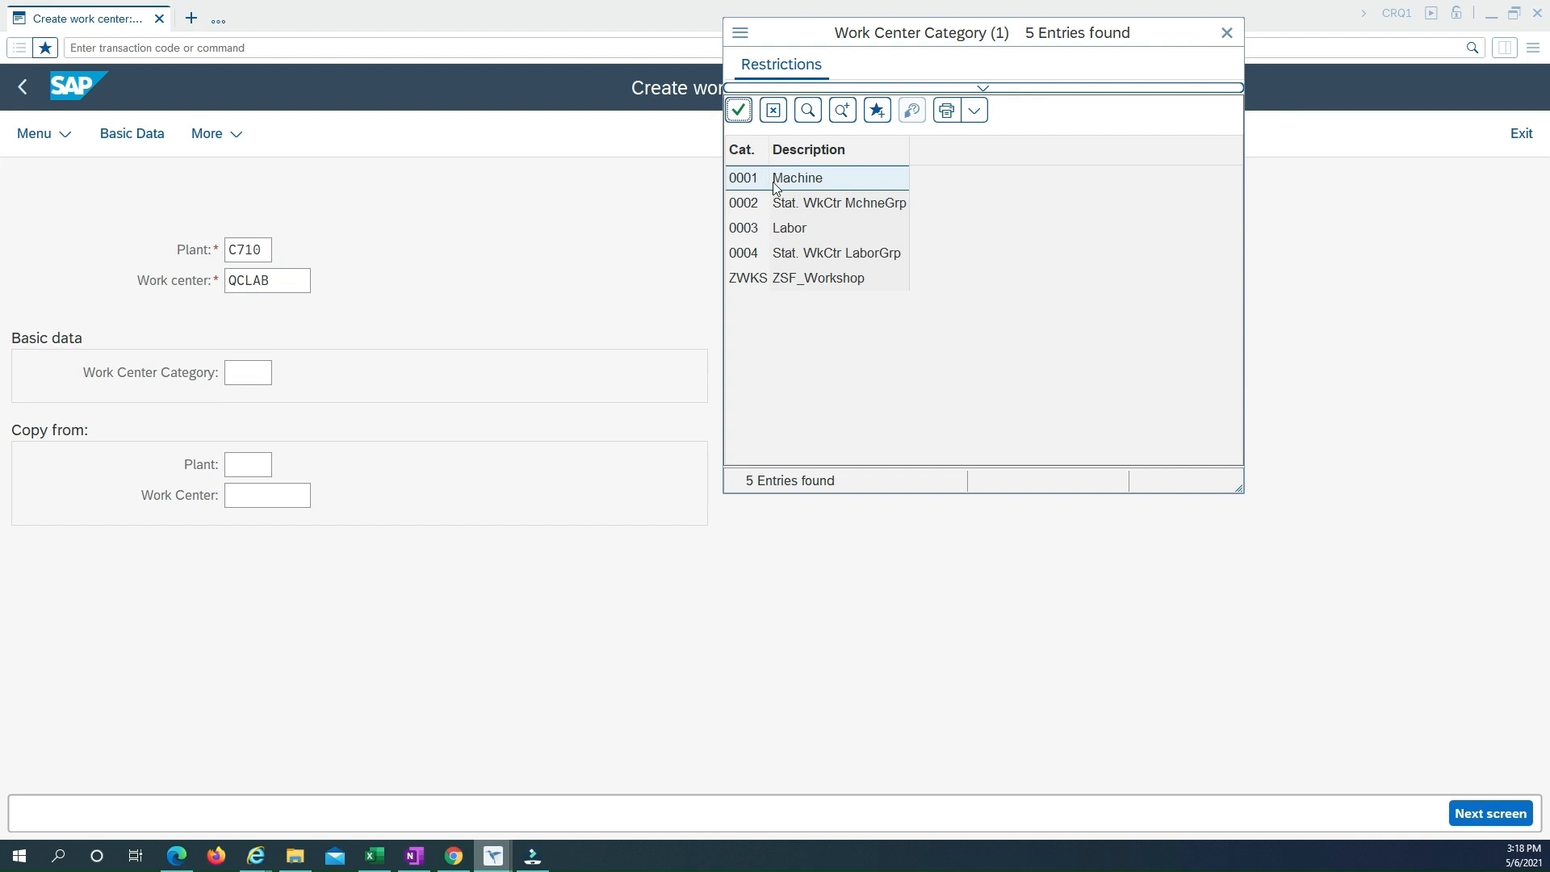
double_click(751, 234)
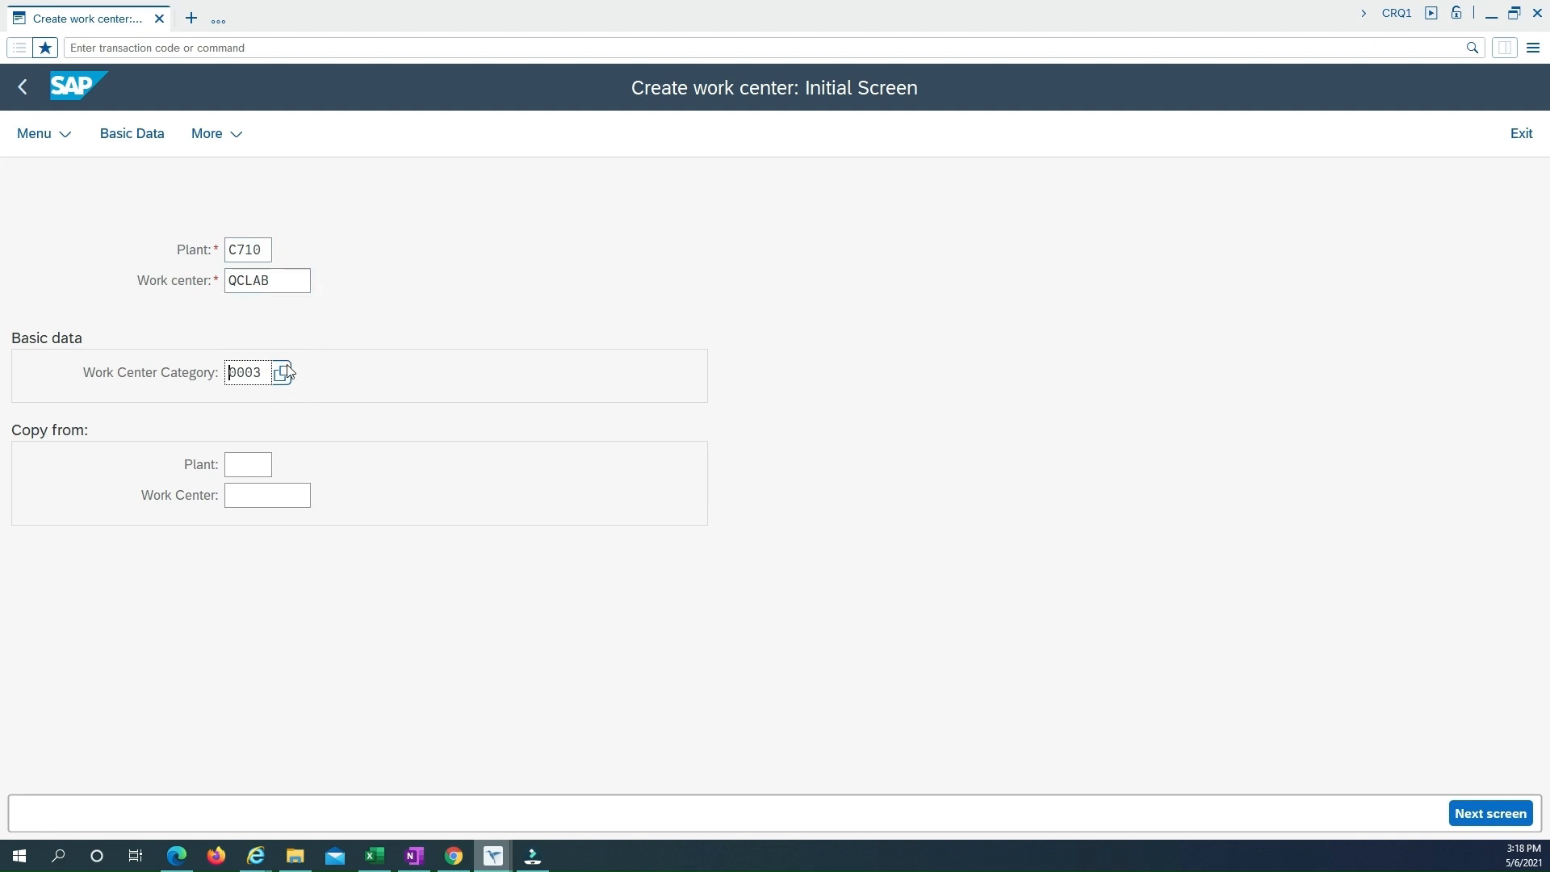
click(1491, 813)
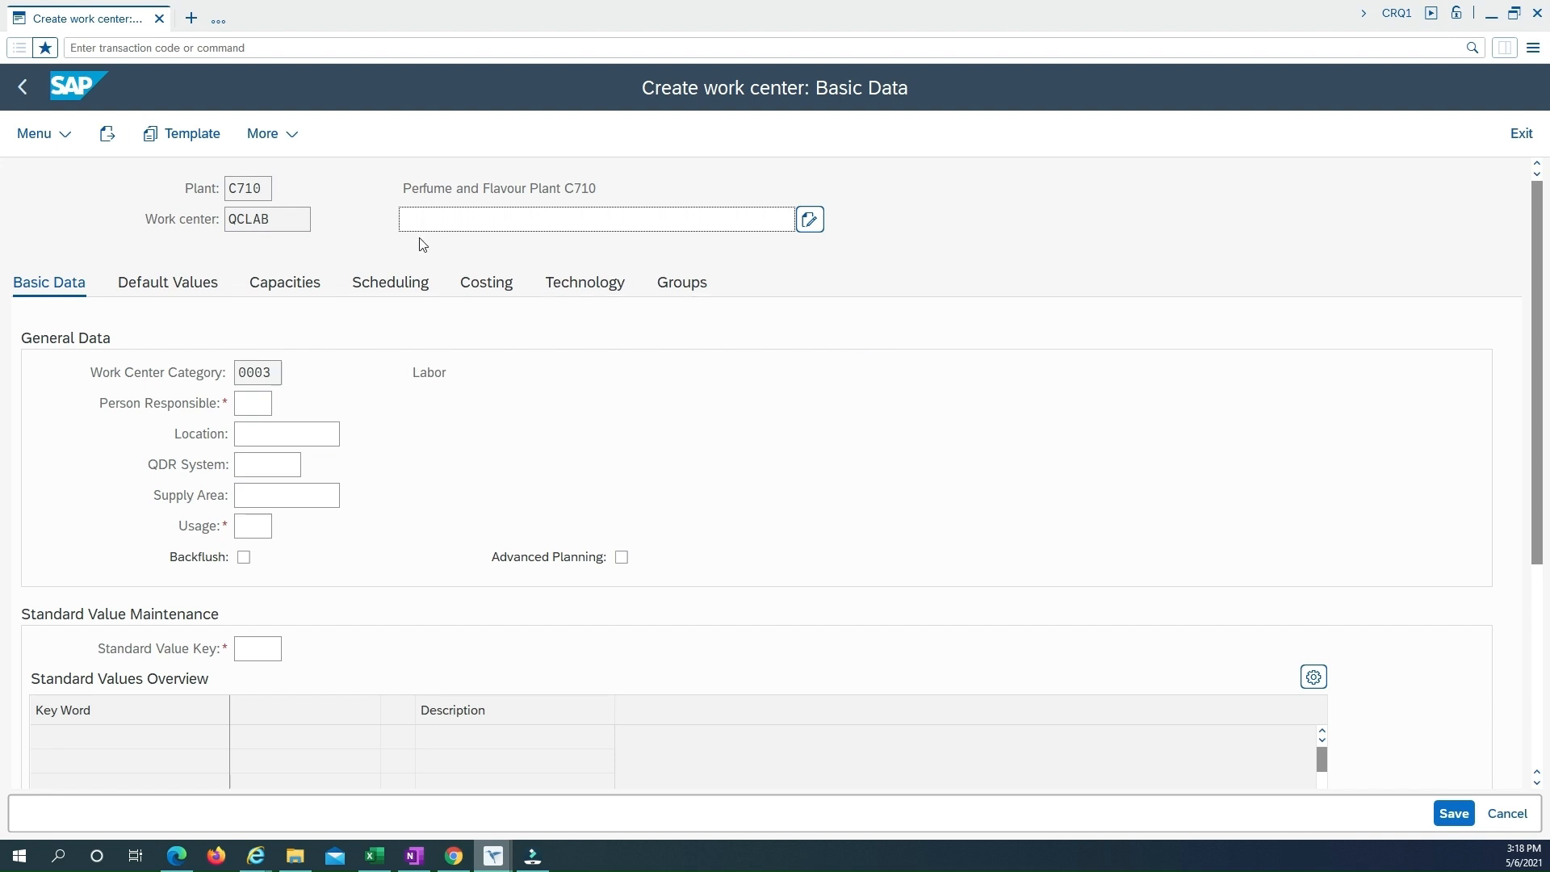
- Describe the work center as "Quality Control Lab" and assign 001 (Work center supervisor) as the person responsible
text(Quality Control Lab)
click(254, 403)
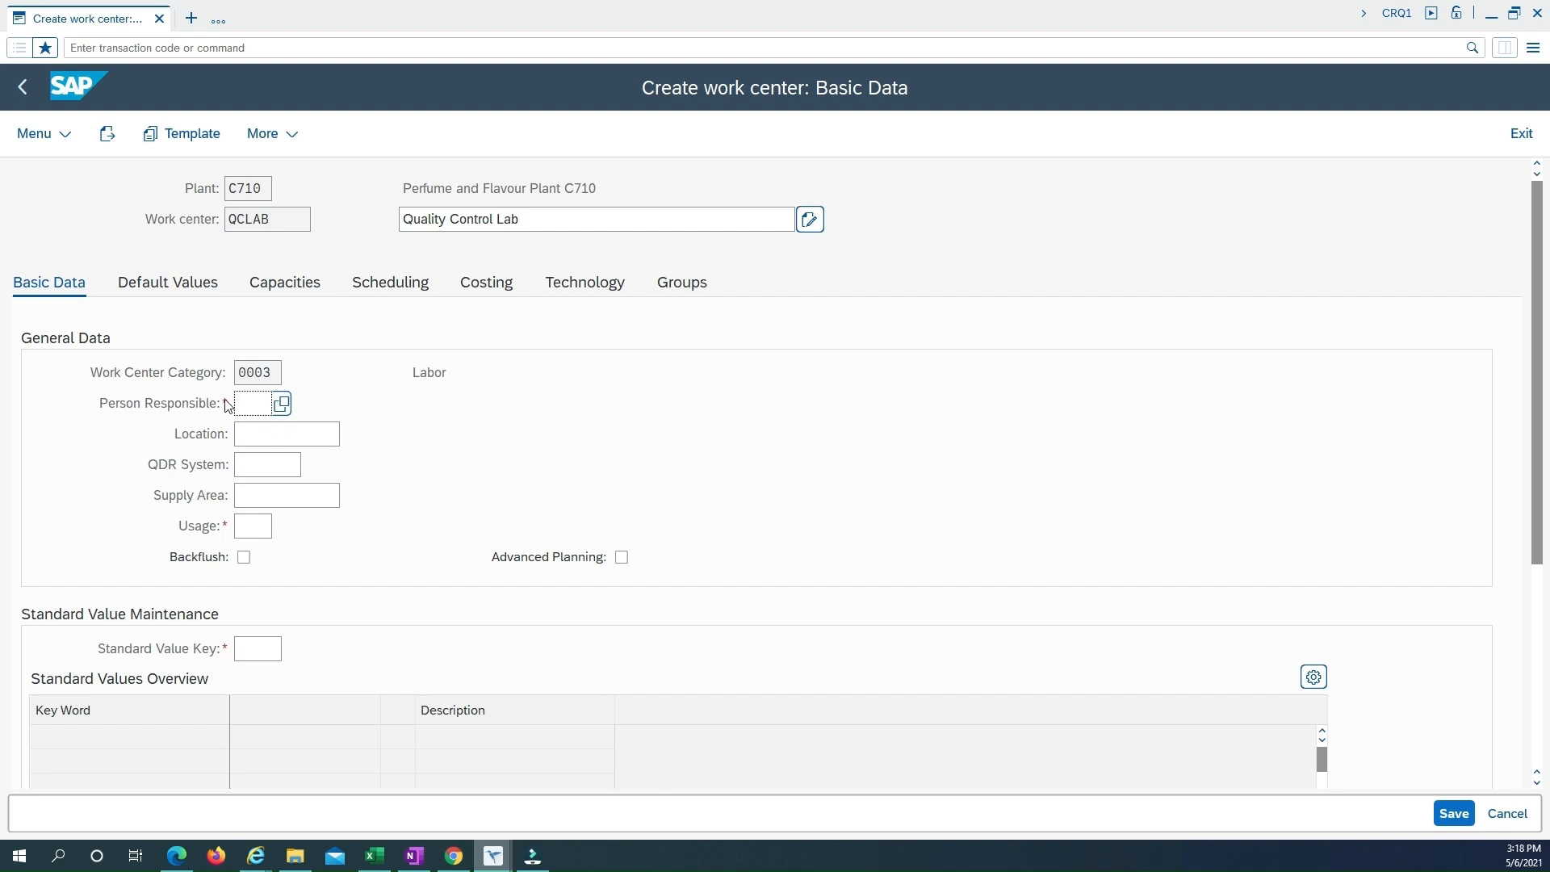
click(282, 403)
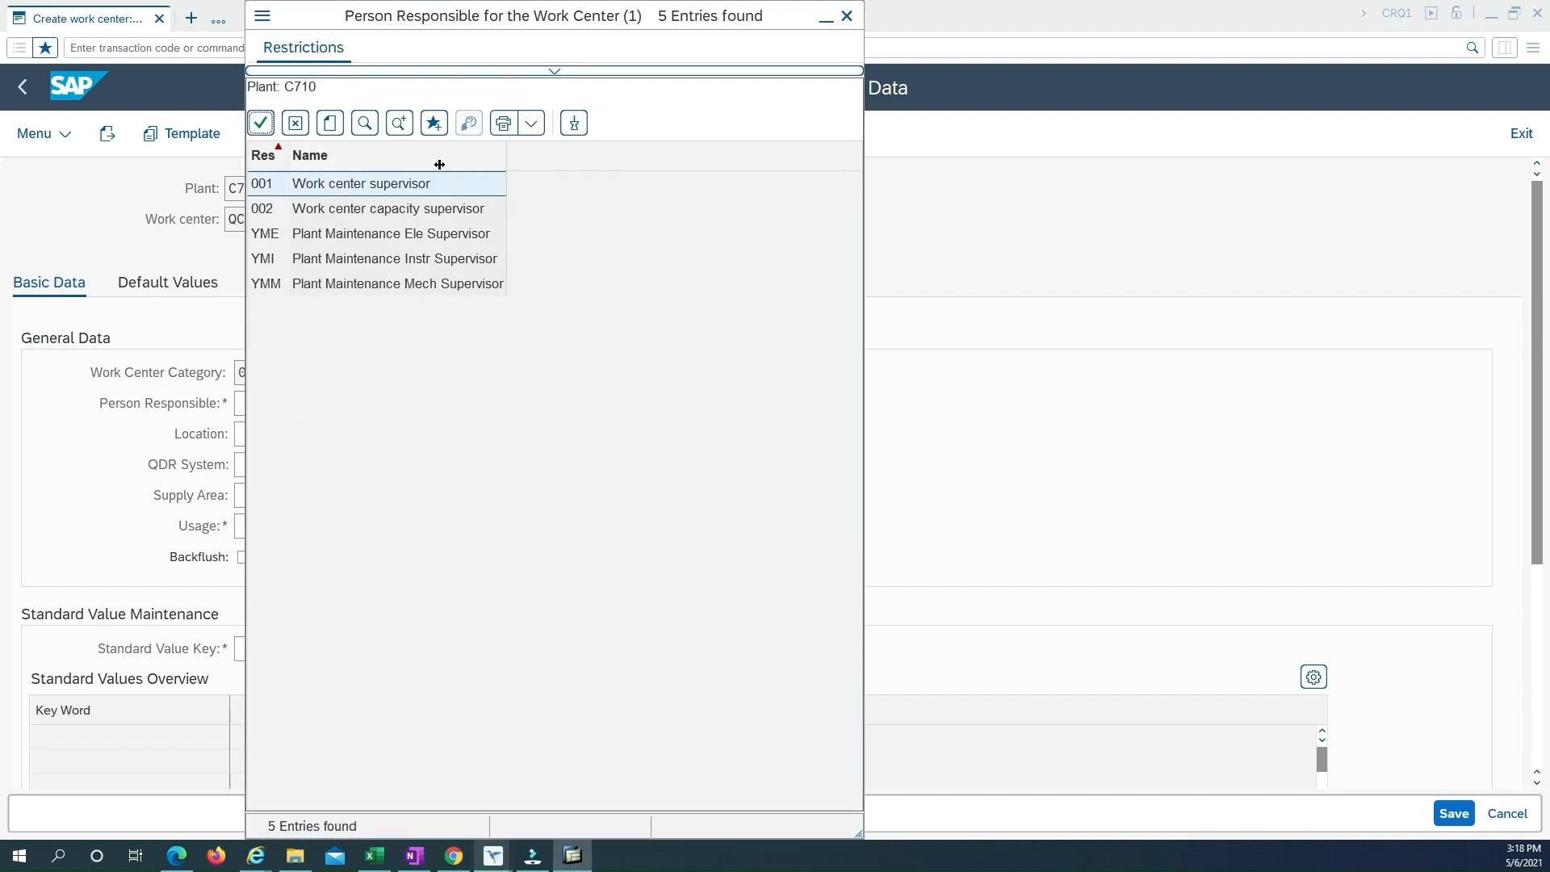
double_click(327, 189)
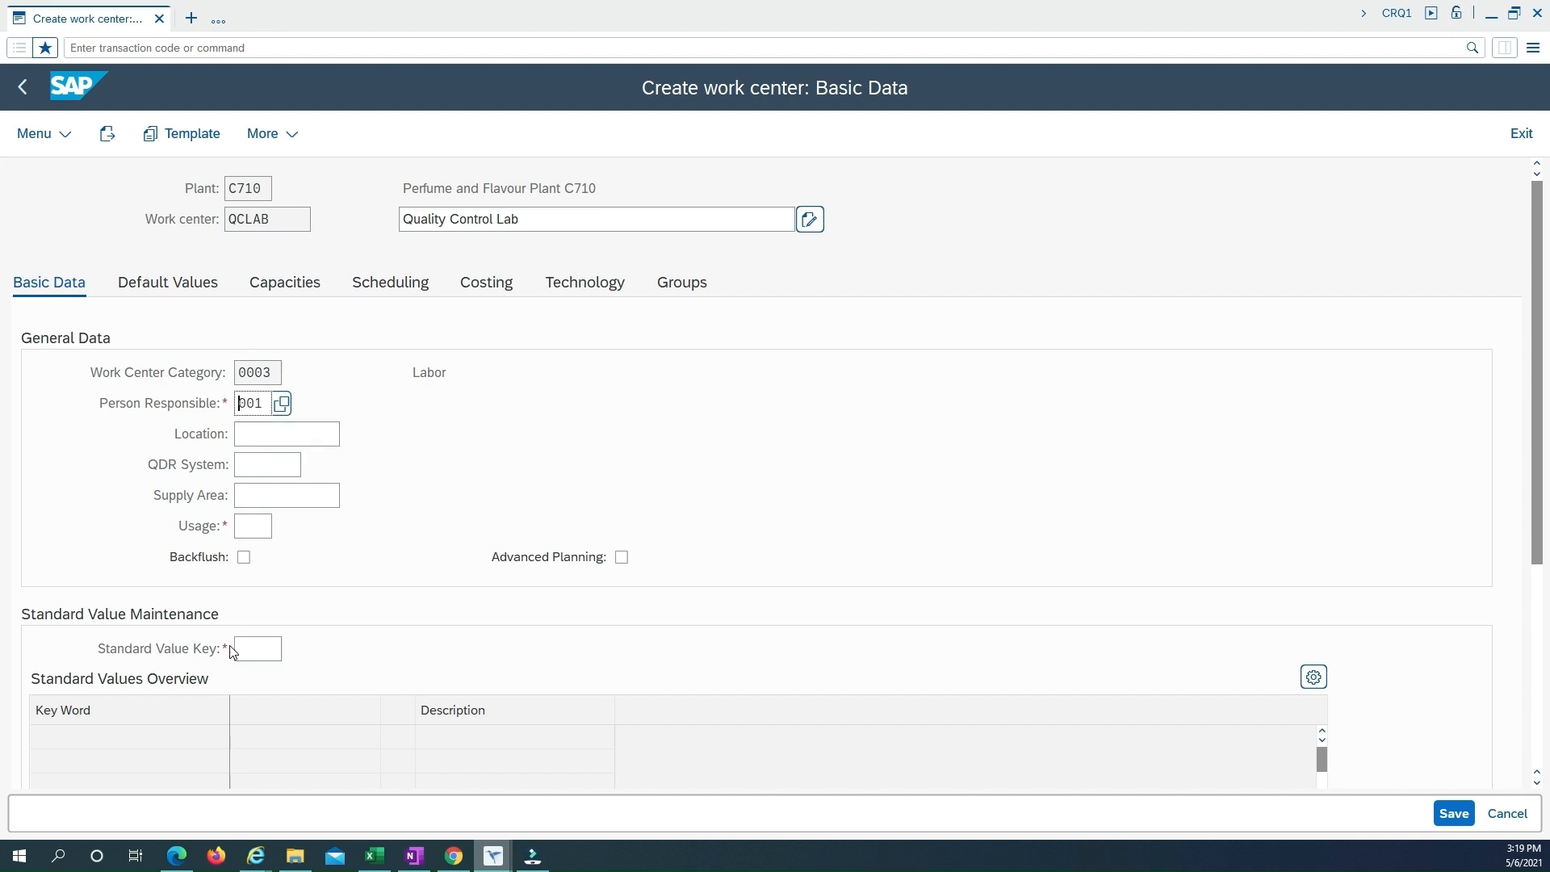
- Choose SAP0 (No standard values) as the work center's standard value key
click(253, 651)
key(Return)
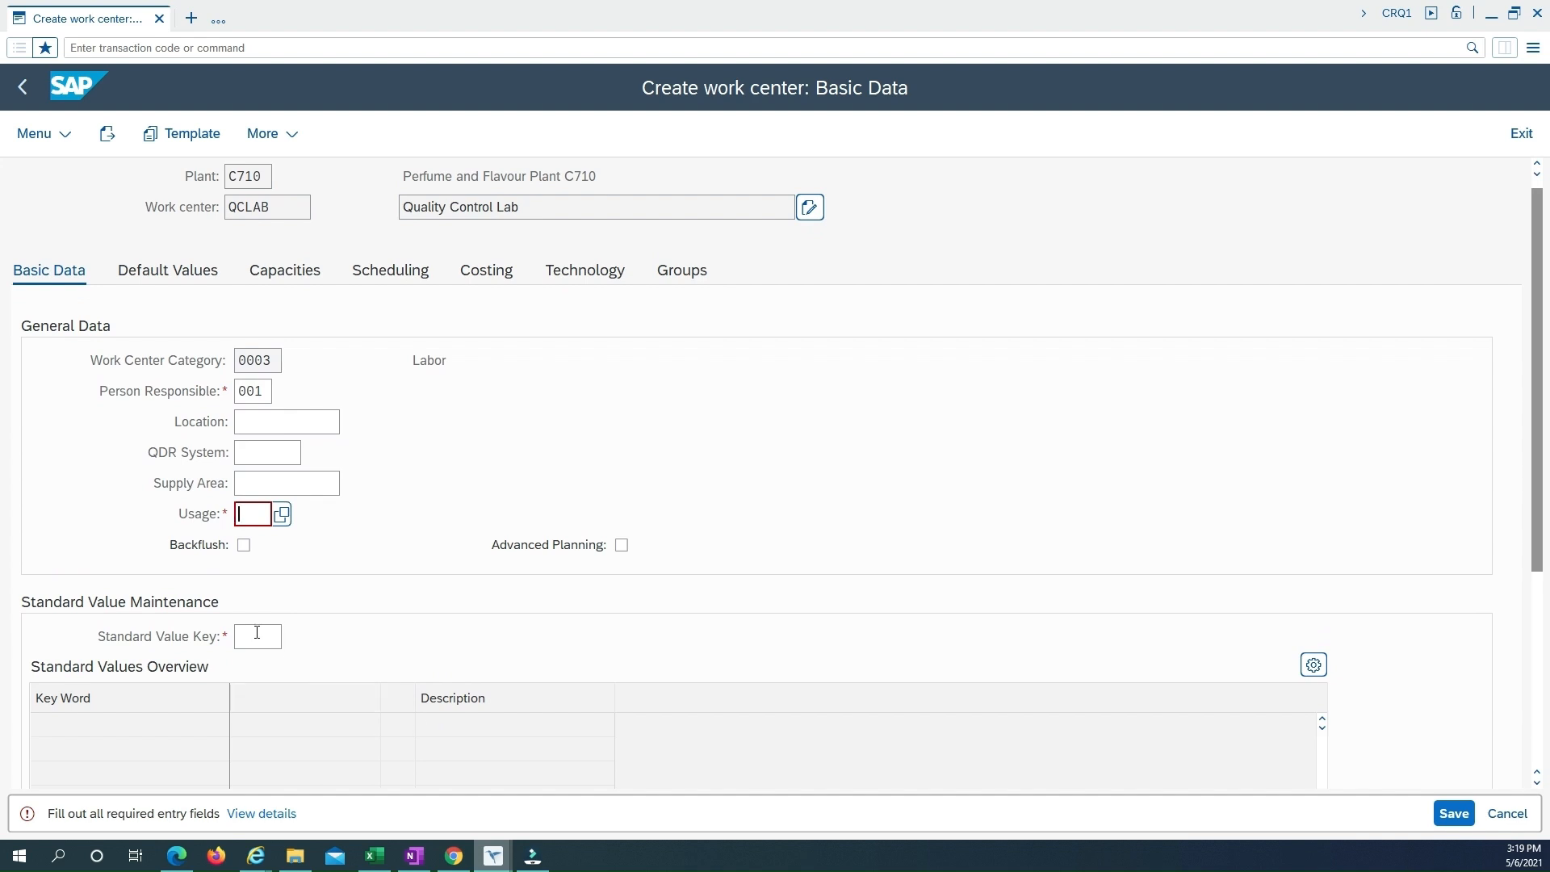
click(257, 634)
click(291, 638)
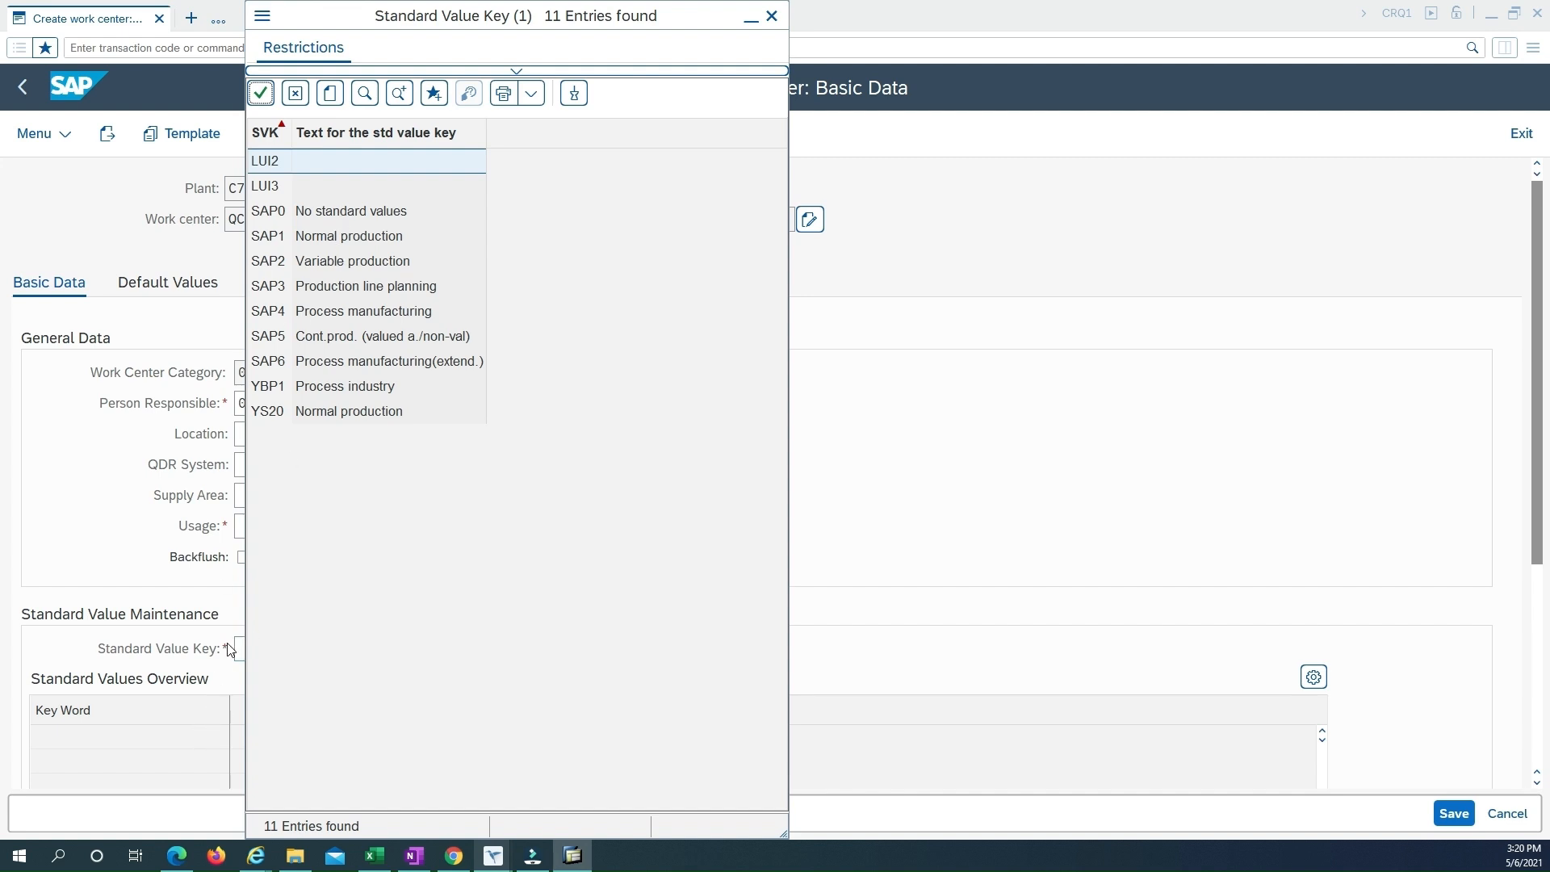
double_click(333, 212)
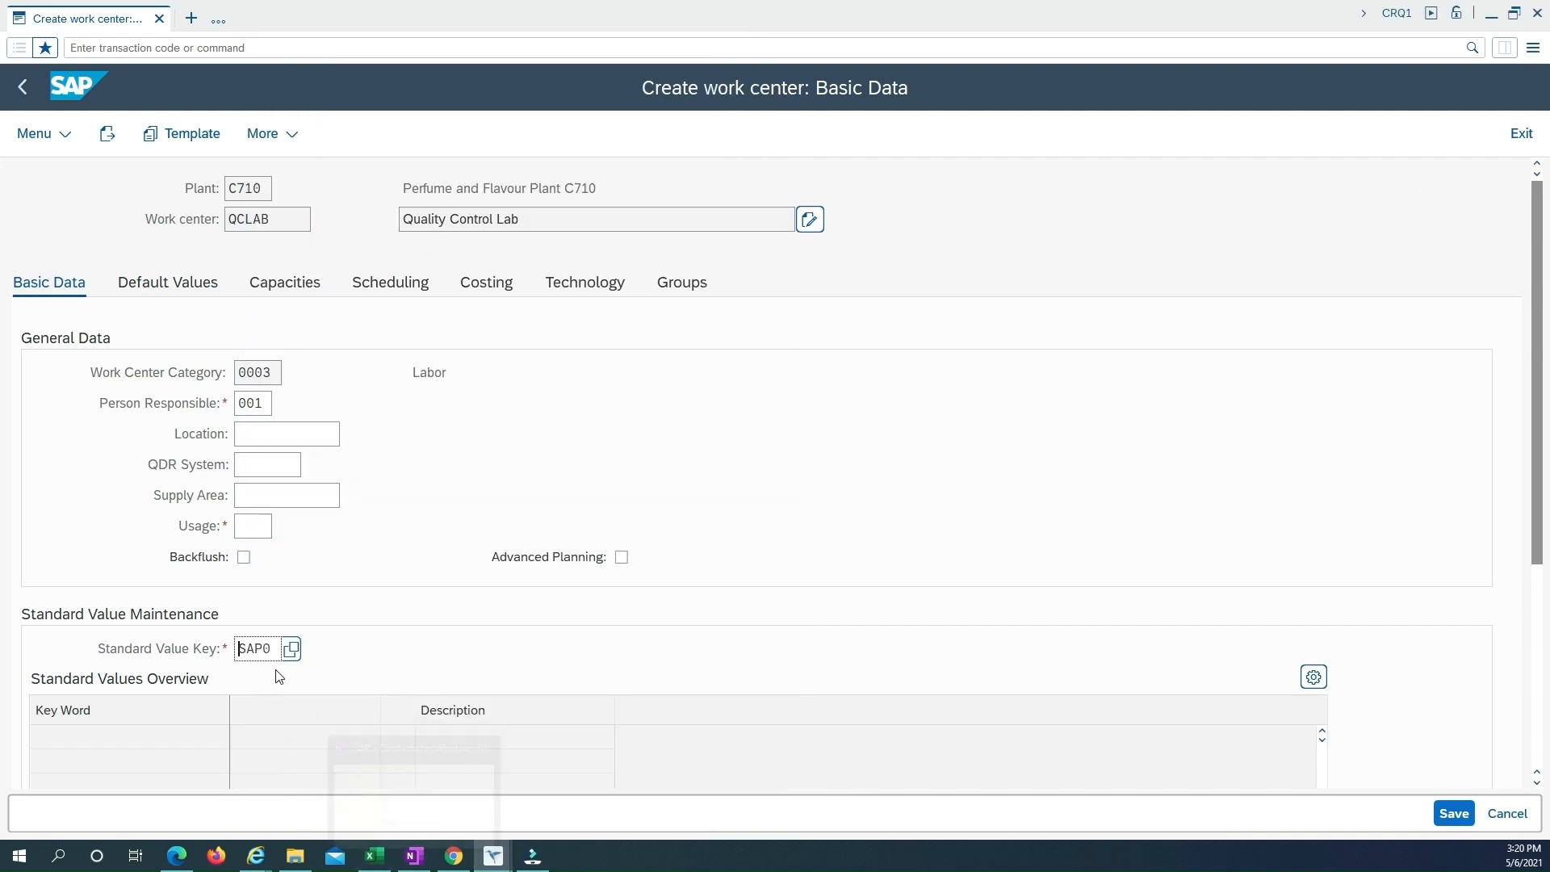
- Set the task list usage to 002 (only inspection plans) and validate the basic data entries
click(266, 525)
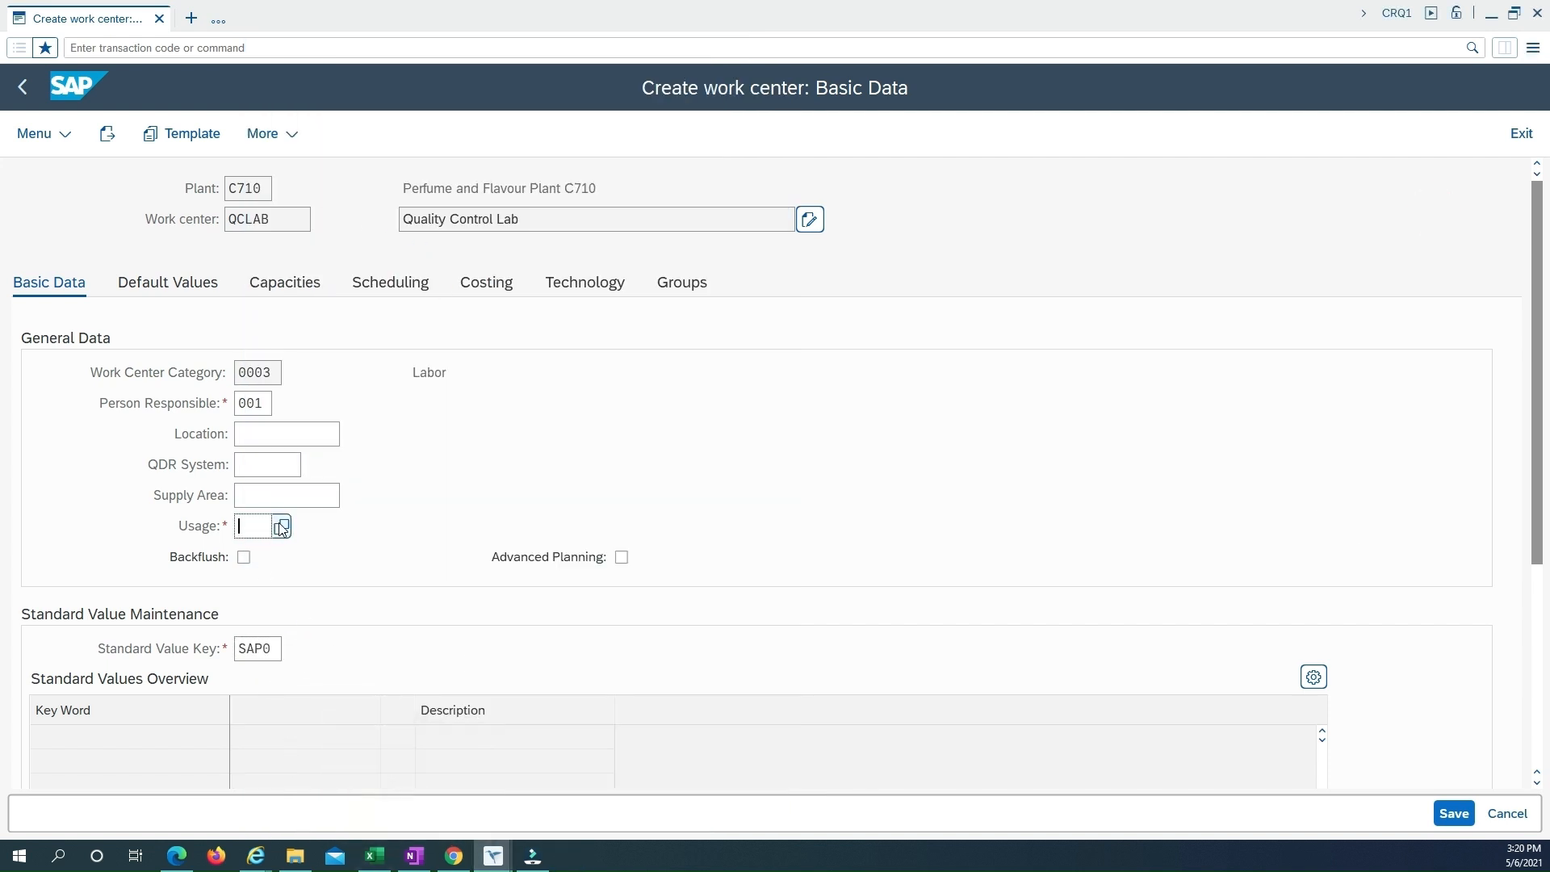
click(281, 526)
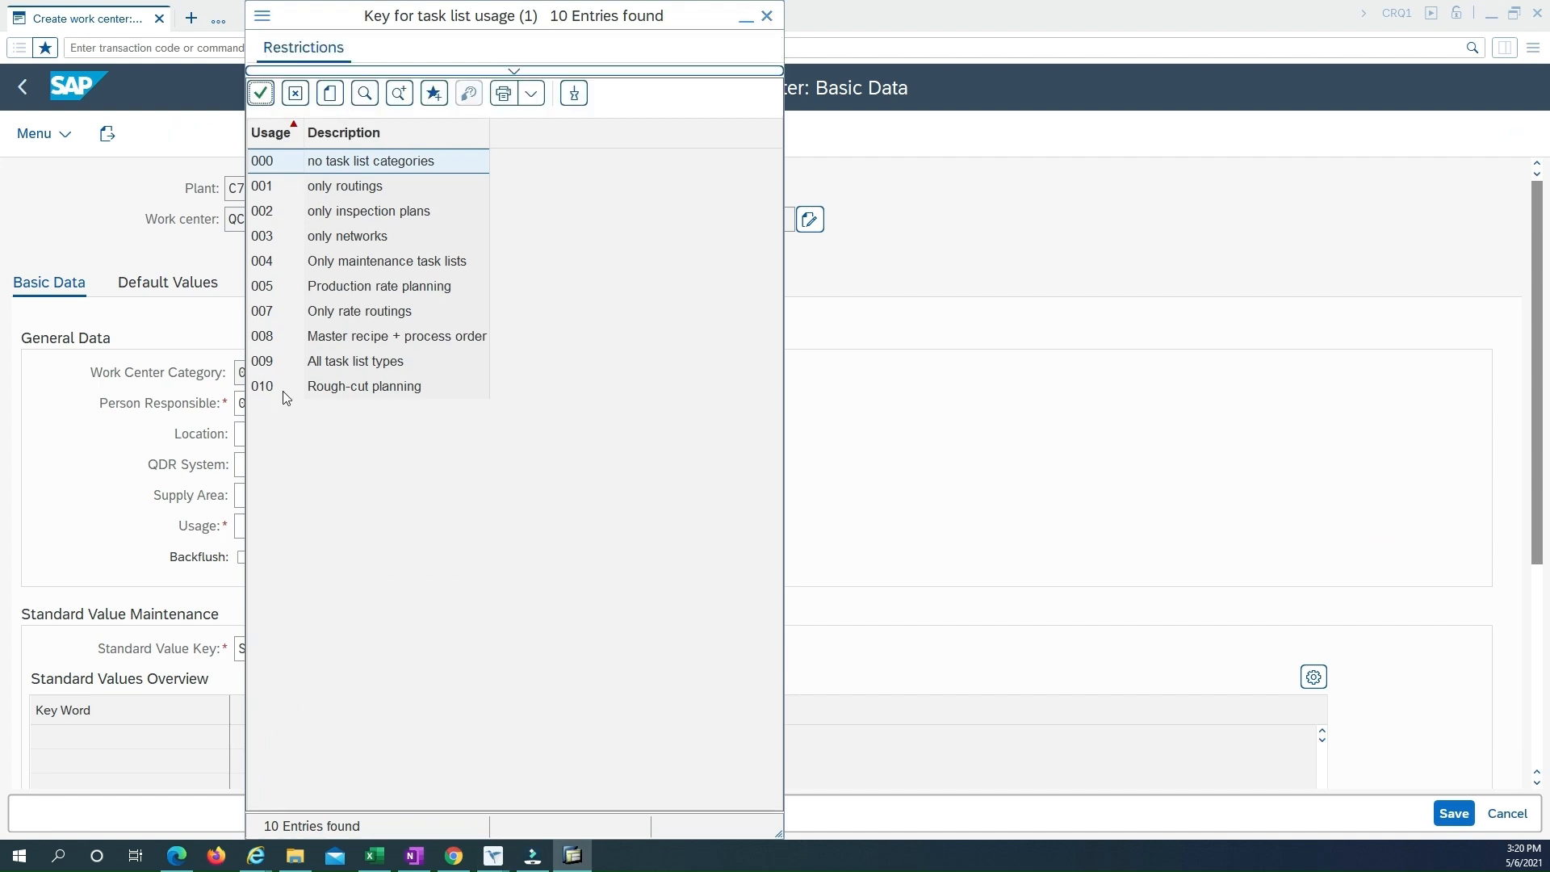
drag(335, 17, 477, 171)
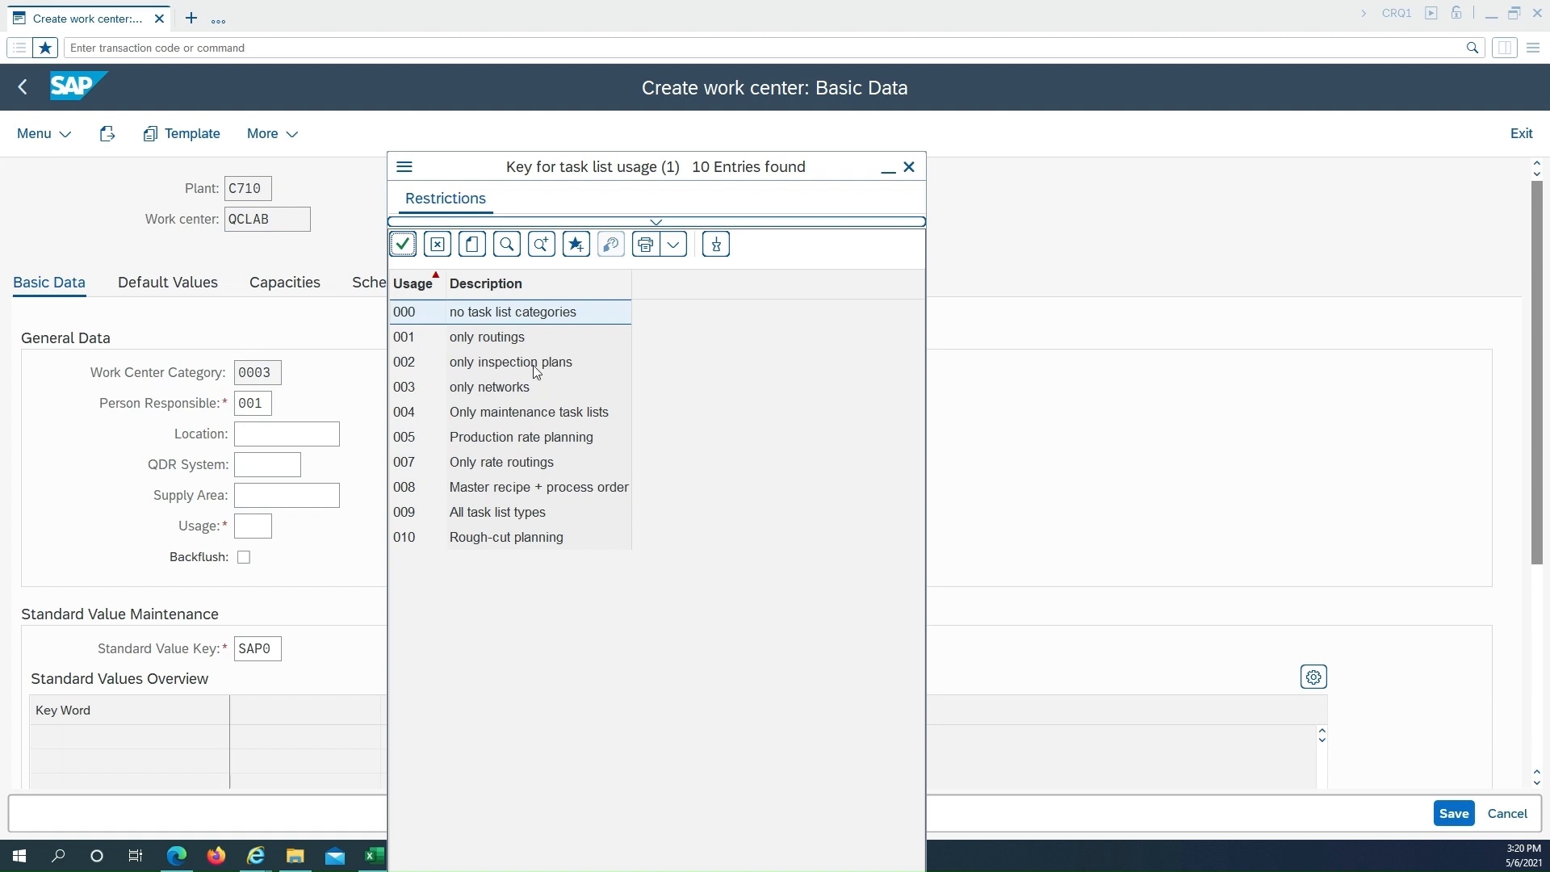
double_click(492, 370)
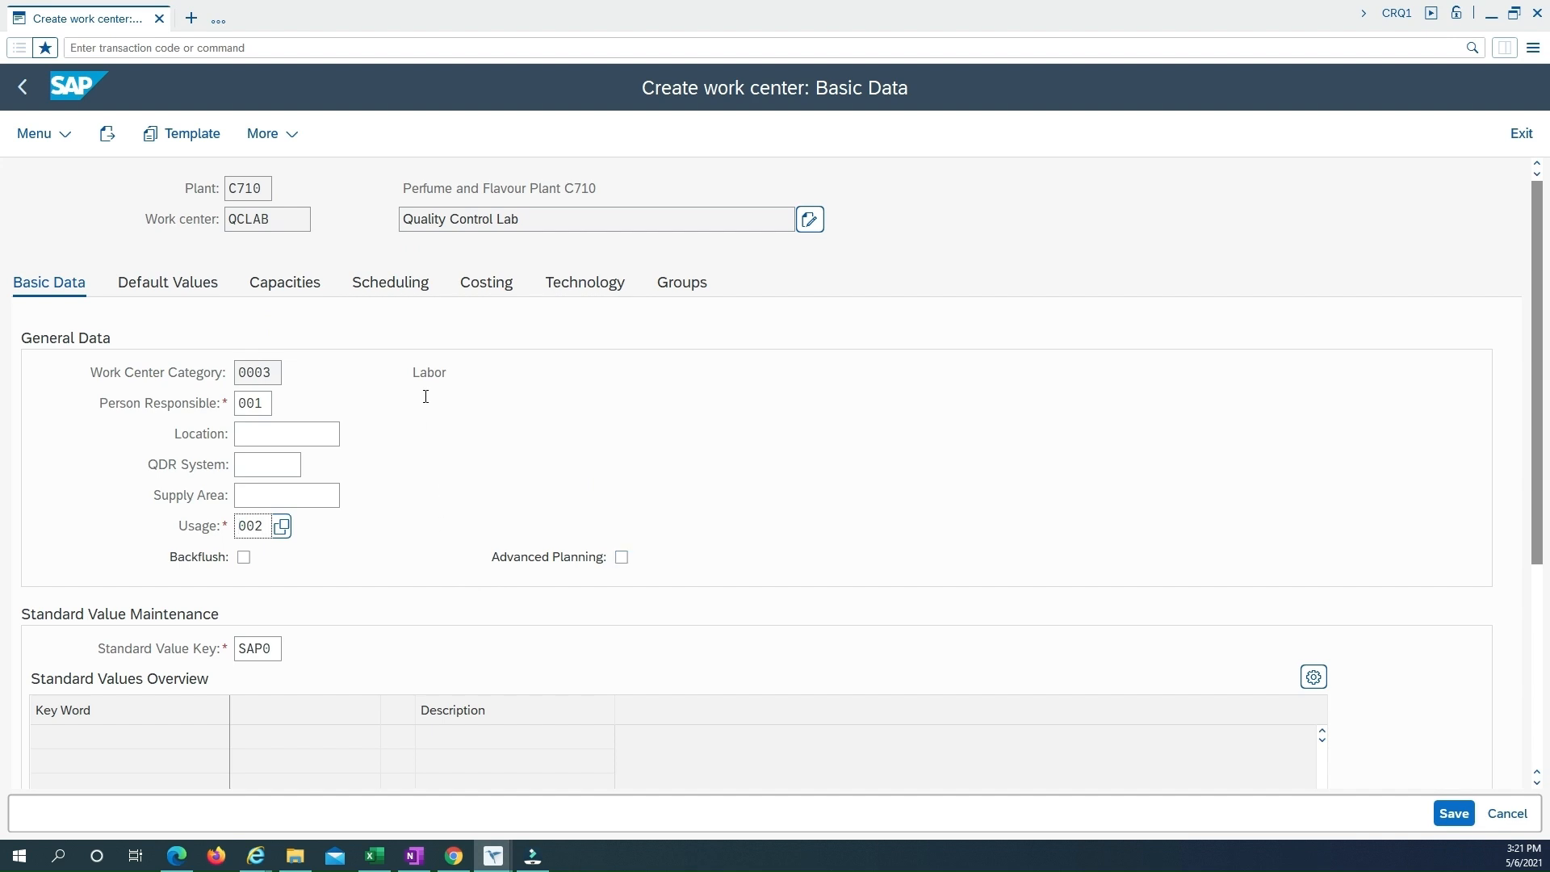
click(273, 646)
key(Return)
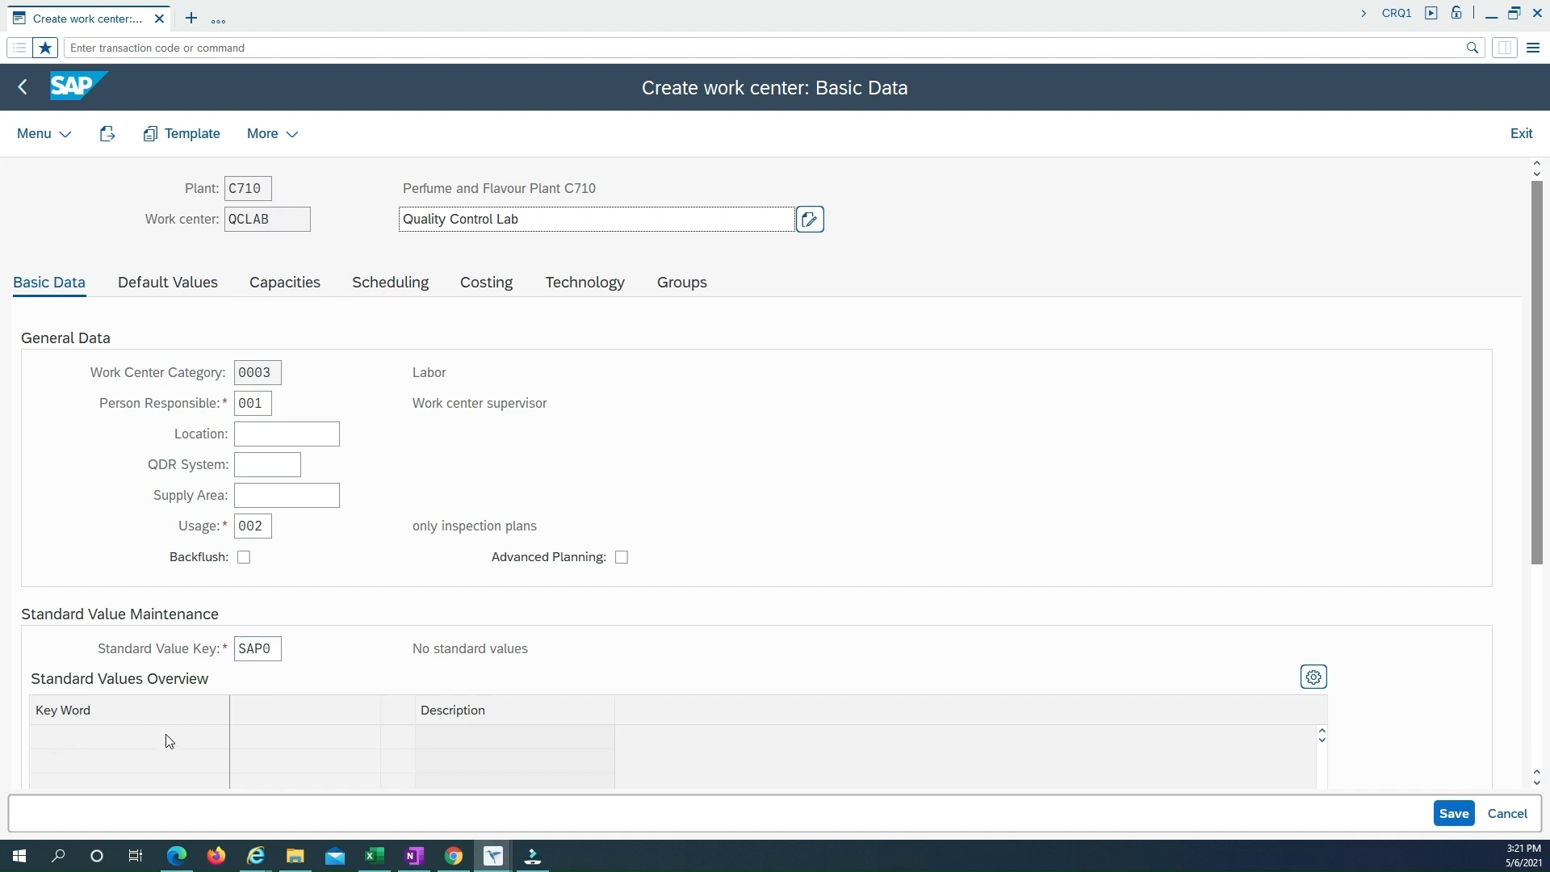
- Change the standard value key to SAP1 (Normal production) and review the key words in the standard values overview
click(272, 646)
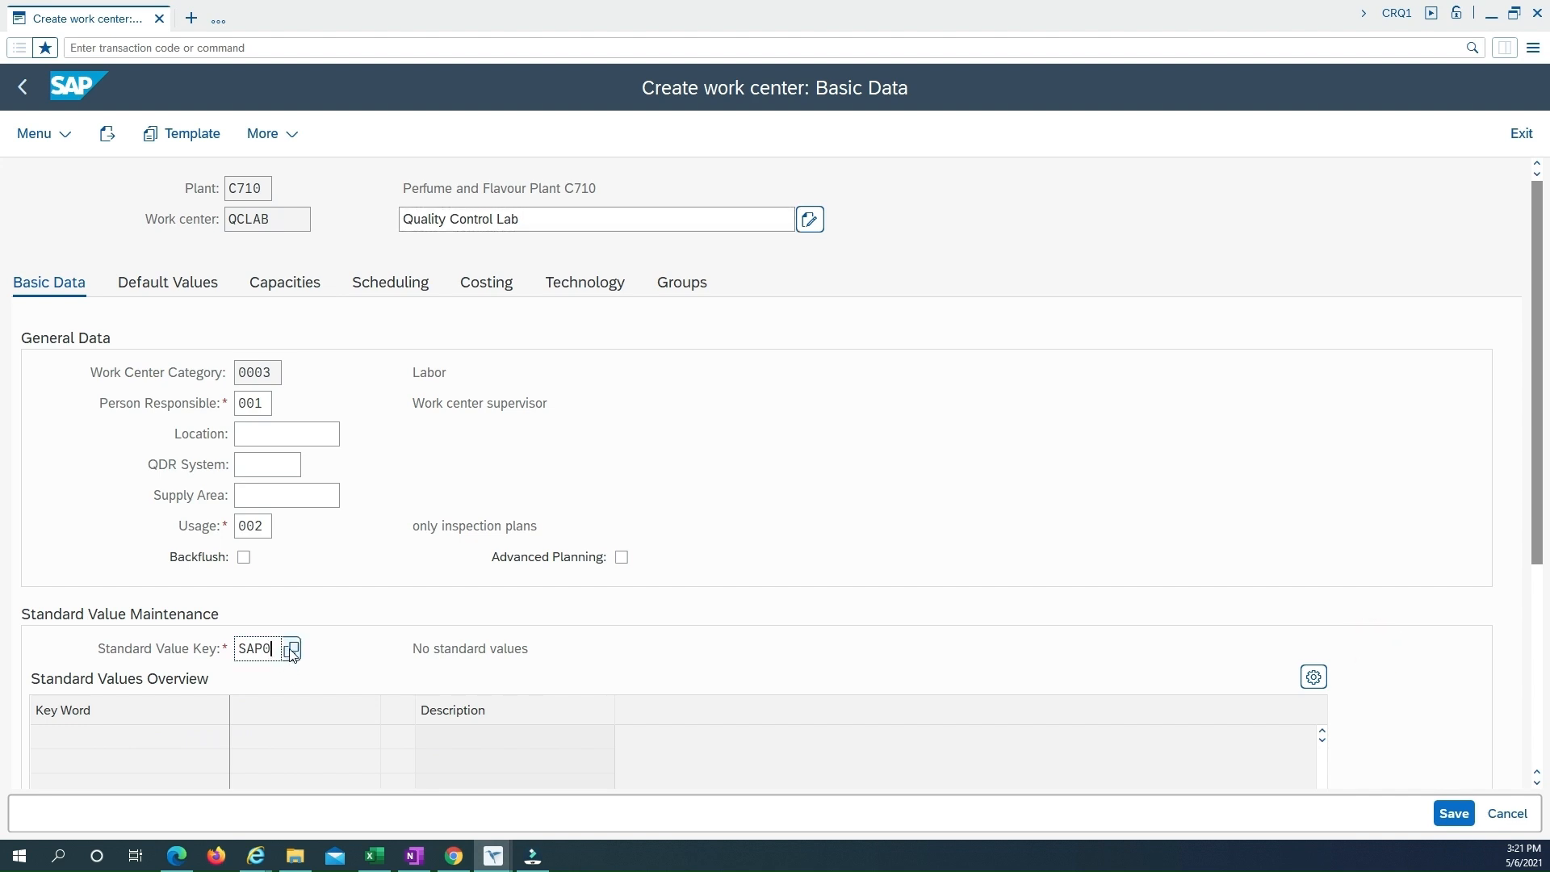
click(291, 651)
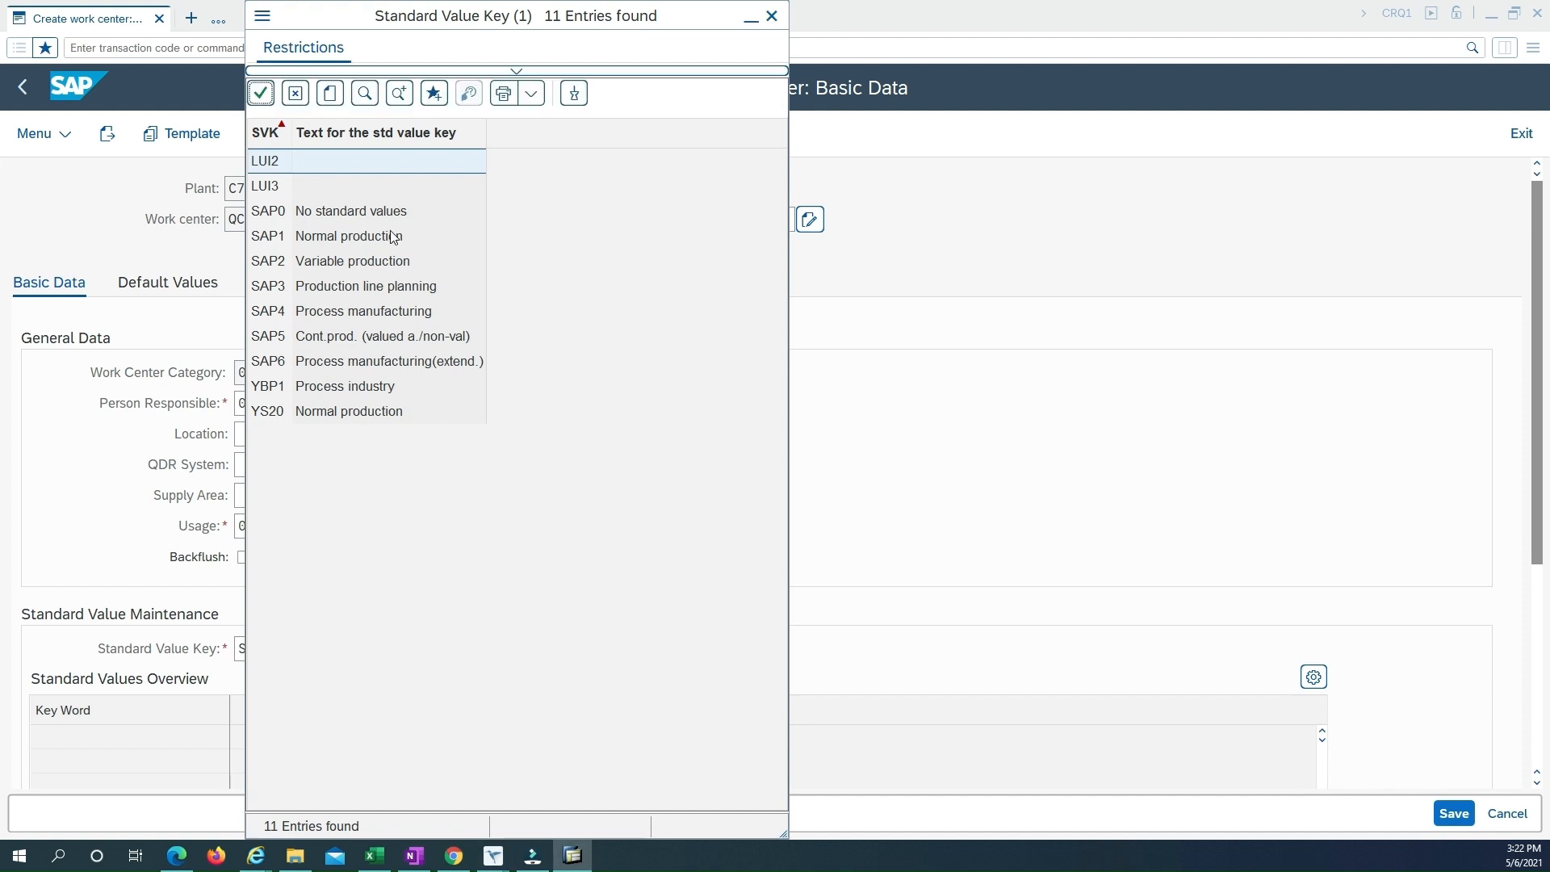
click(338, 243)
double_click(338, 243)
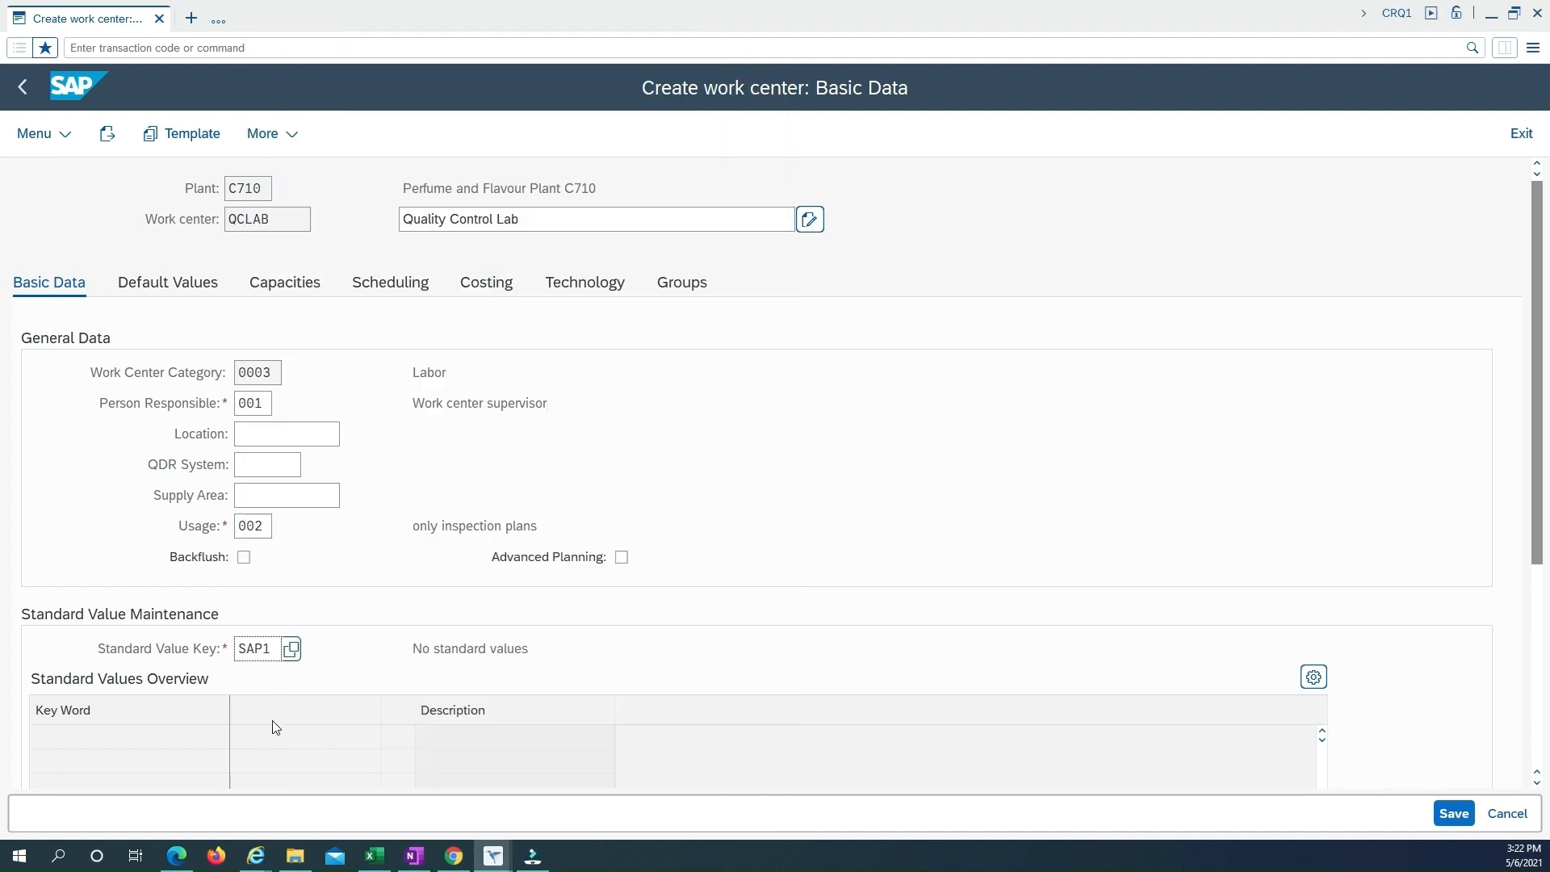
key(Return)
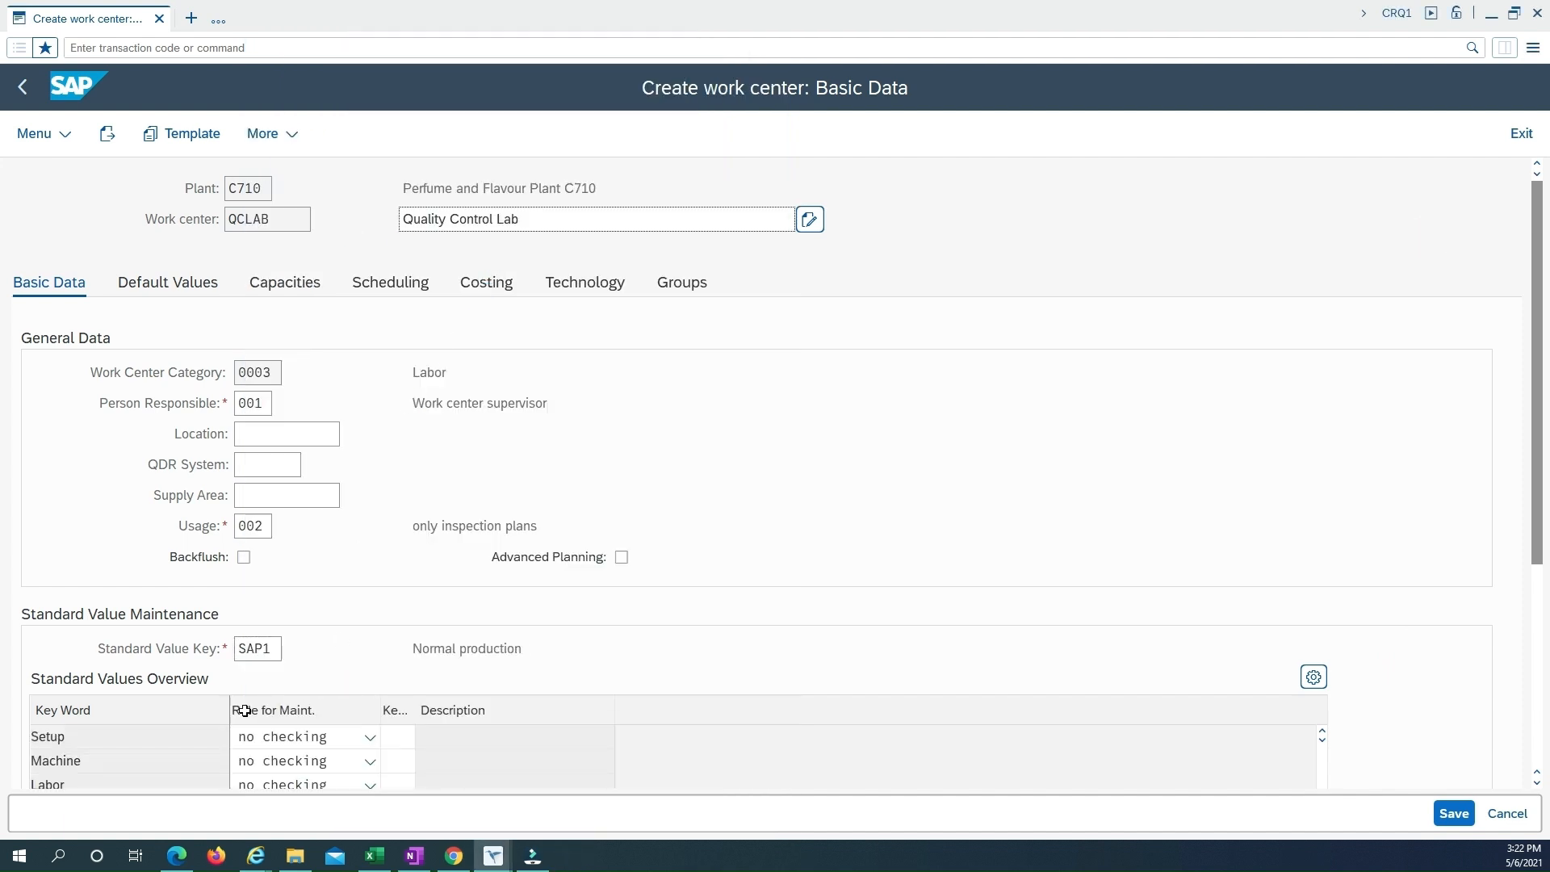
scroll(626, 678, down, 1)
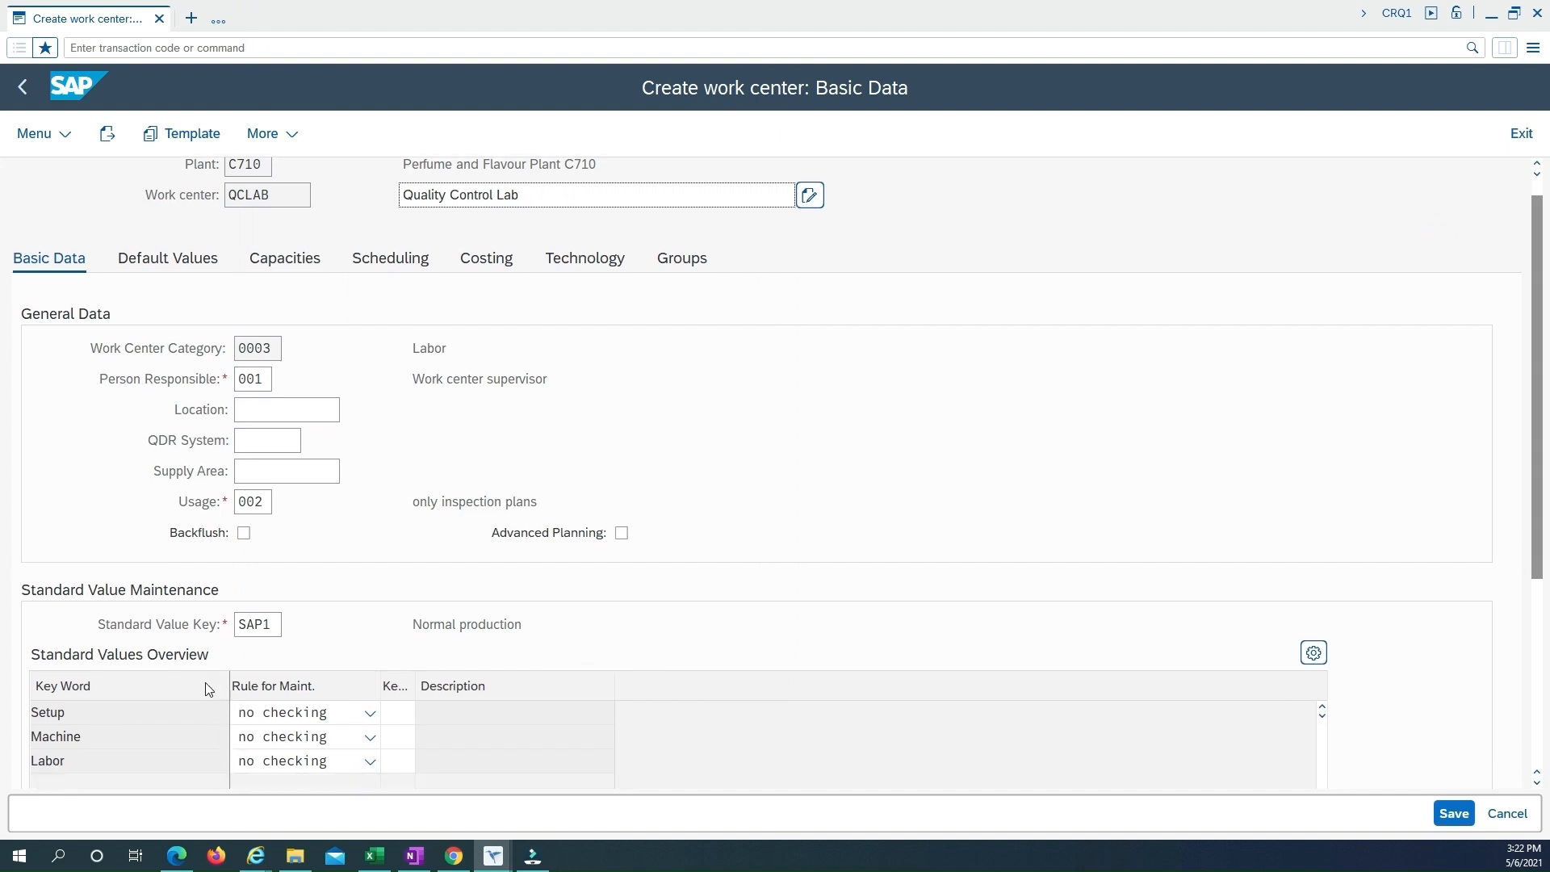
scroll(188, 644, down, 1)
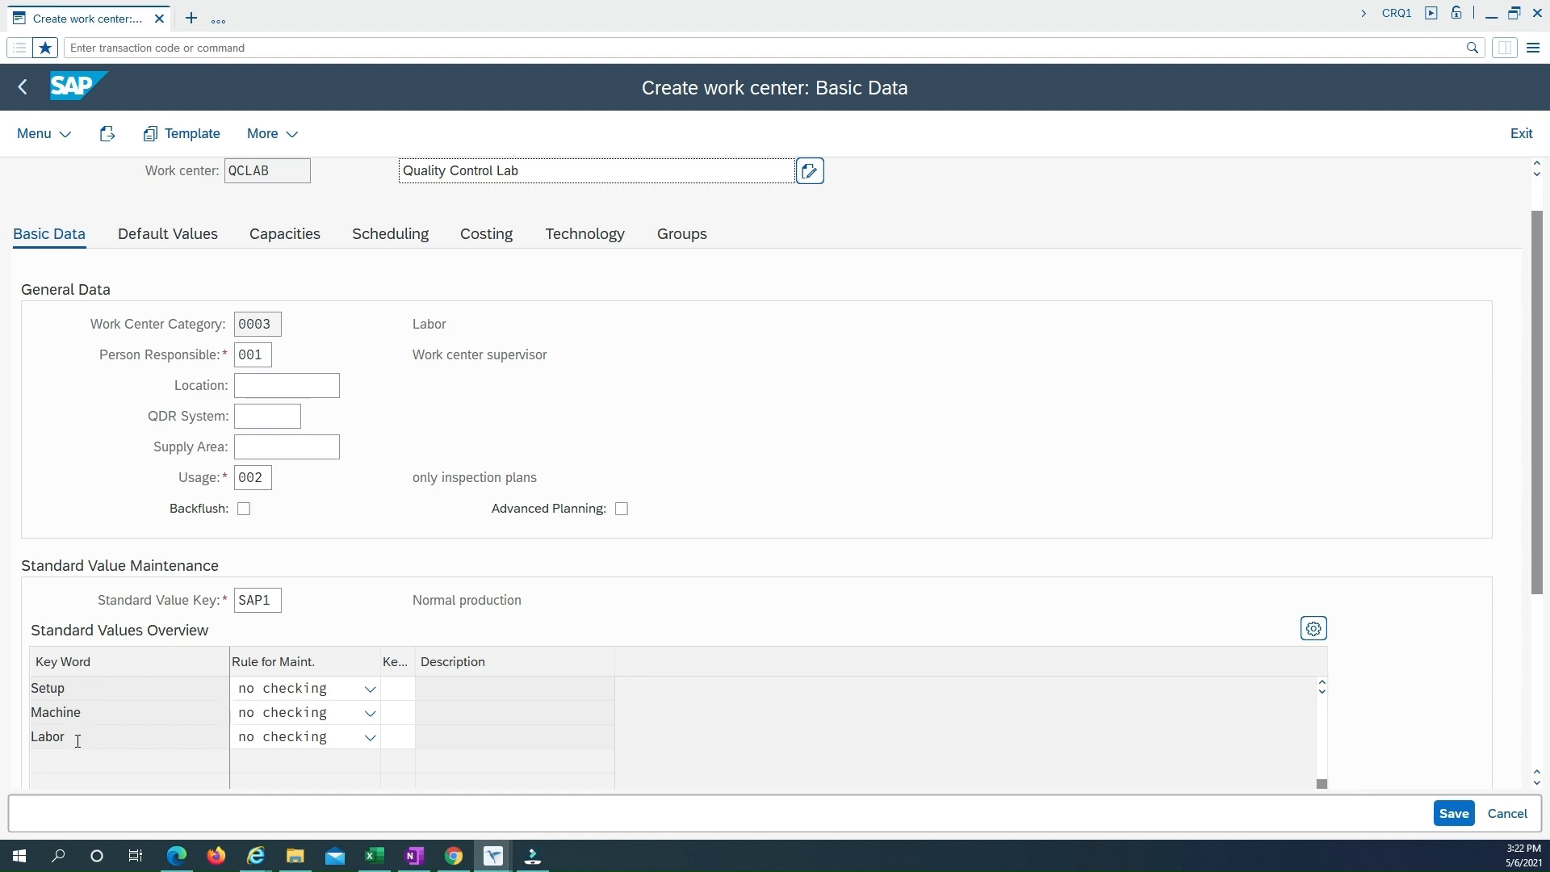
- Set the standard value key back to SAP0 (No standard values) and save the work center
click(275, 598)
click(293, 601)
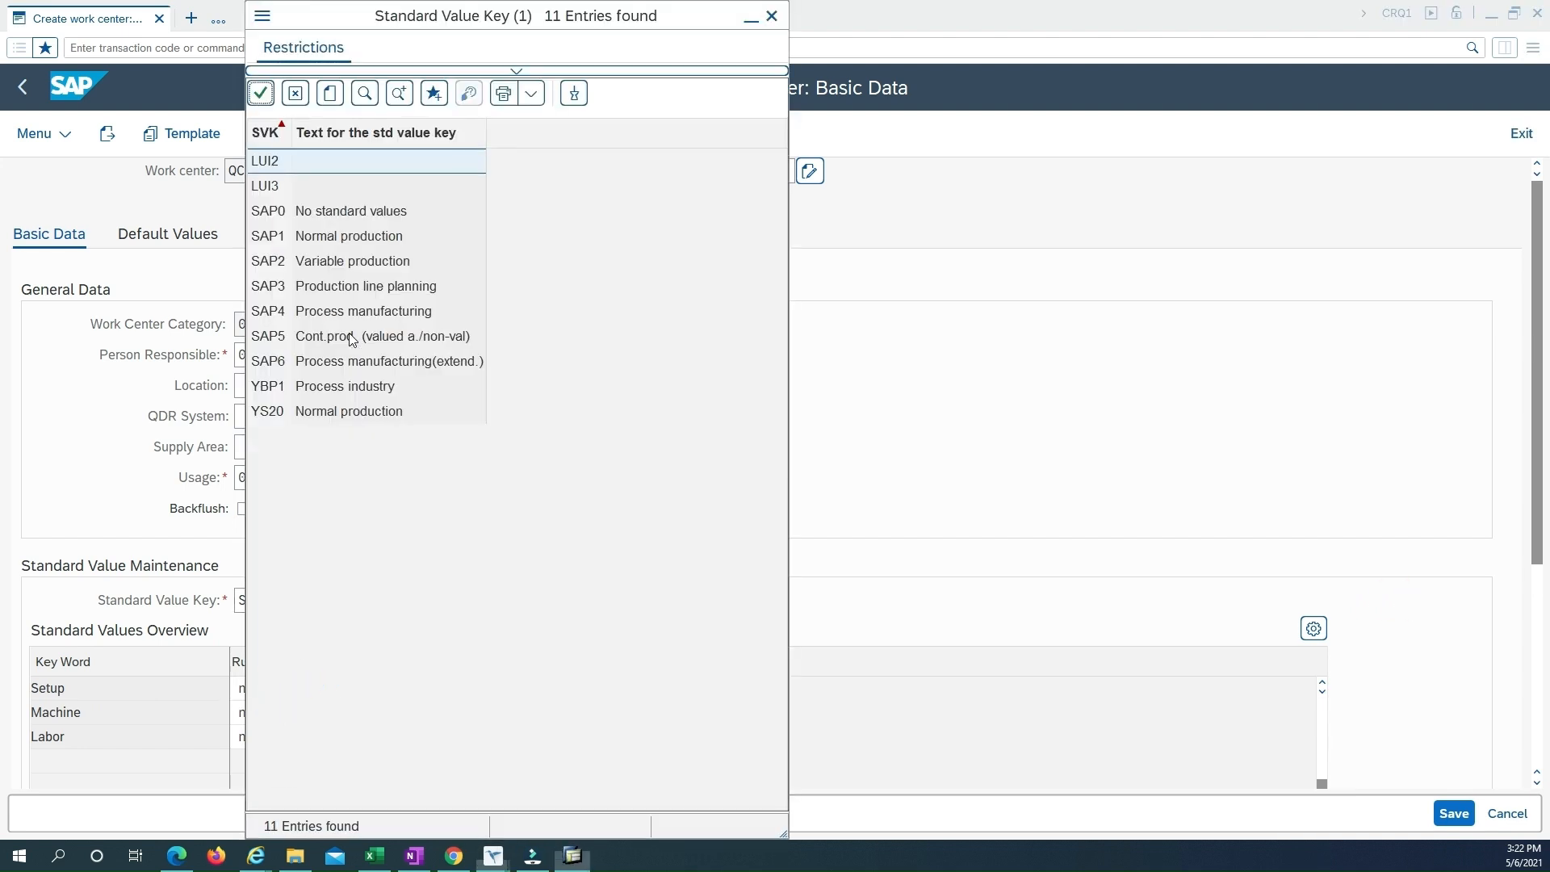
double_click(327, 212)
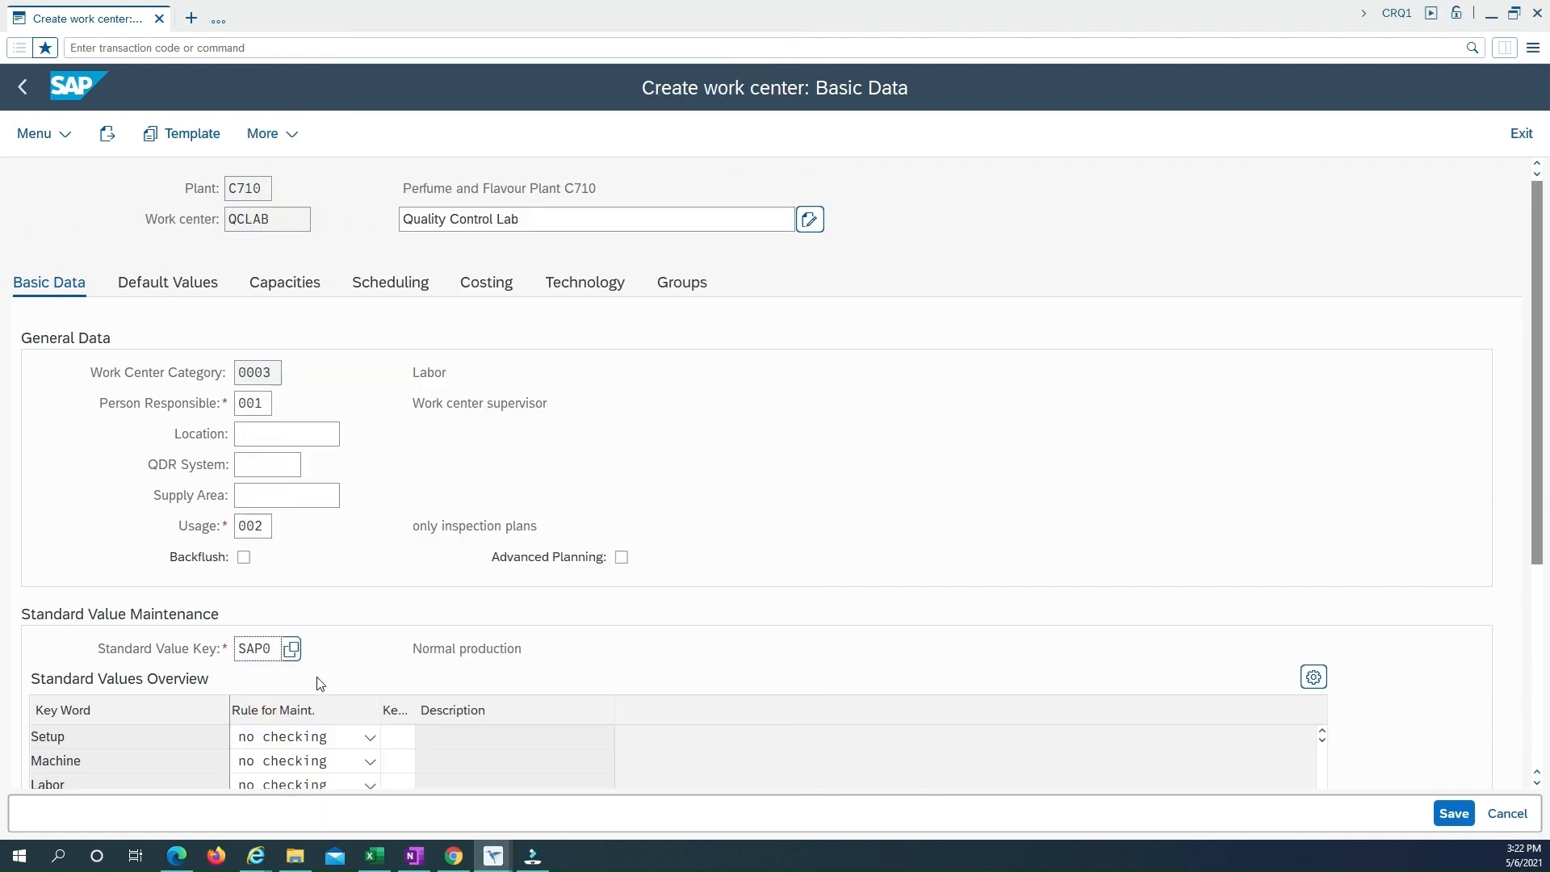
key(Return)
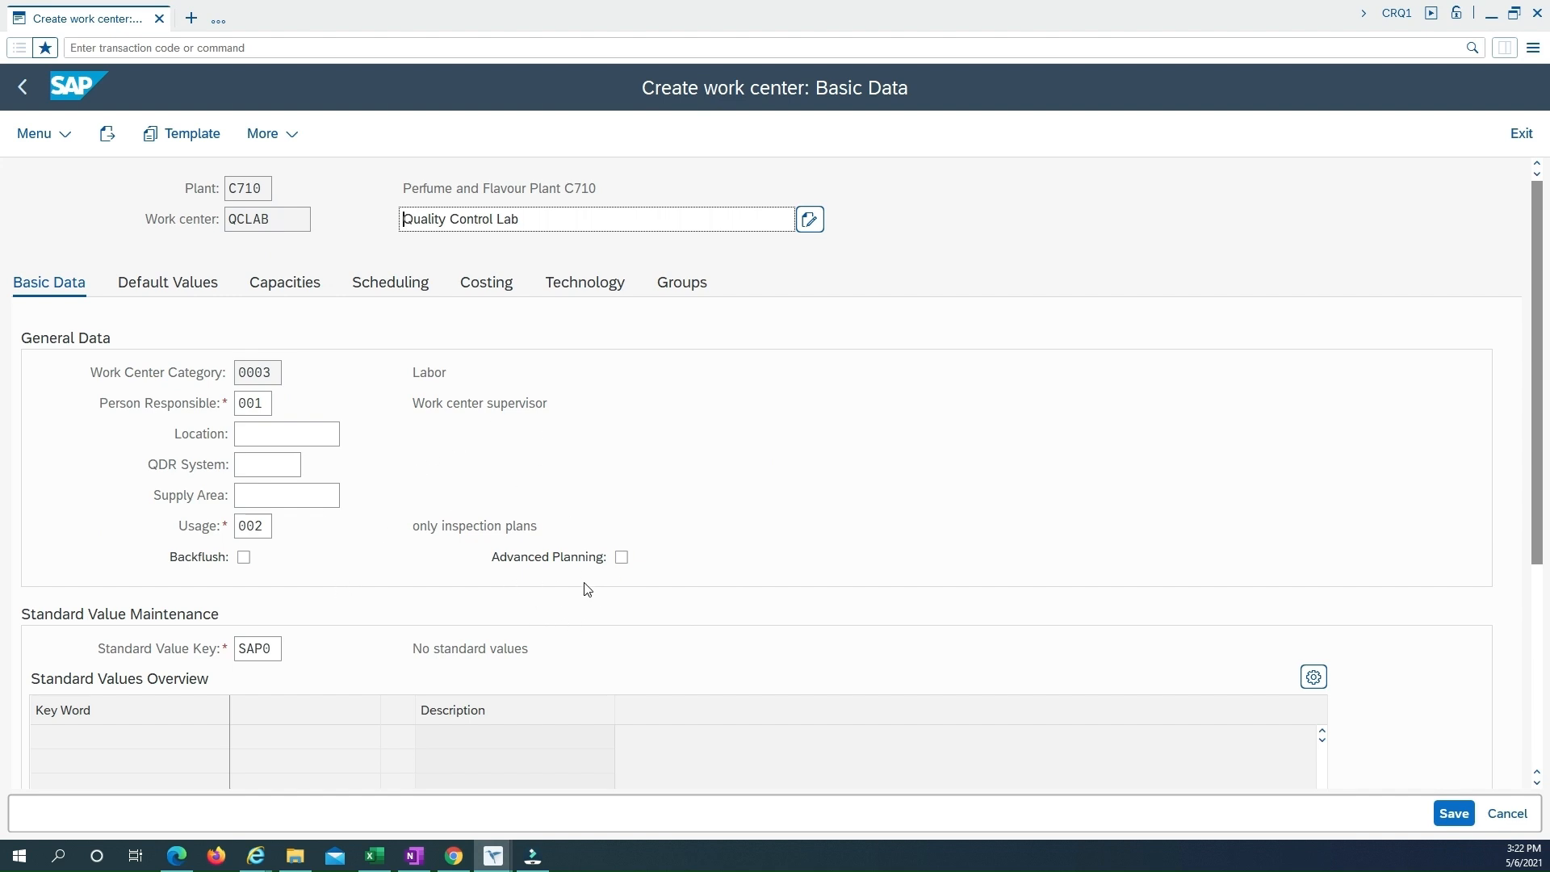
scroll(577, 590, down, 1)
scroll(528, 574, up, 1)
click(1453, 814)
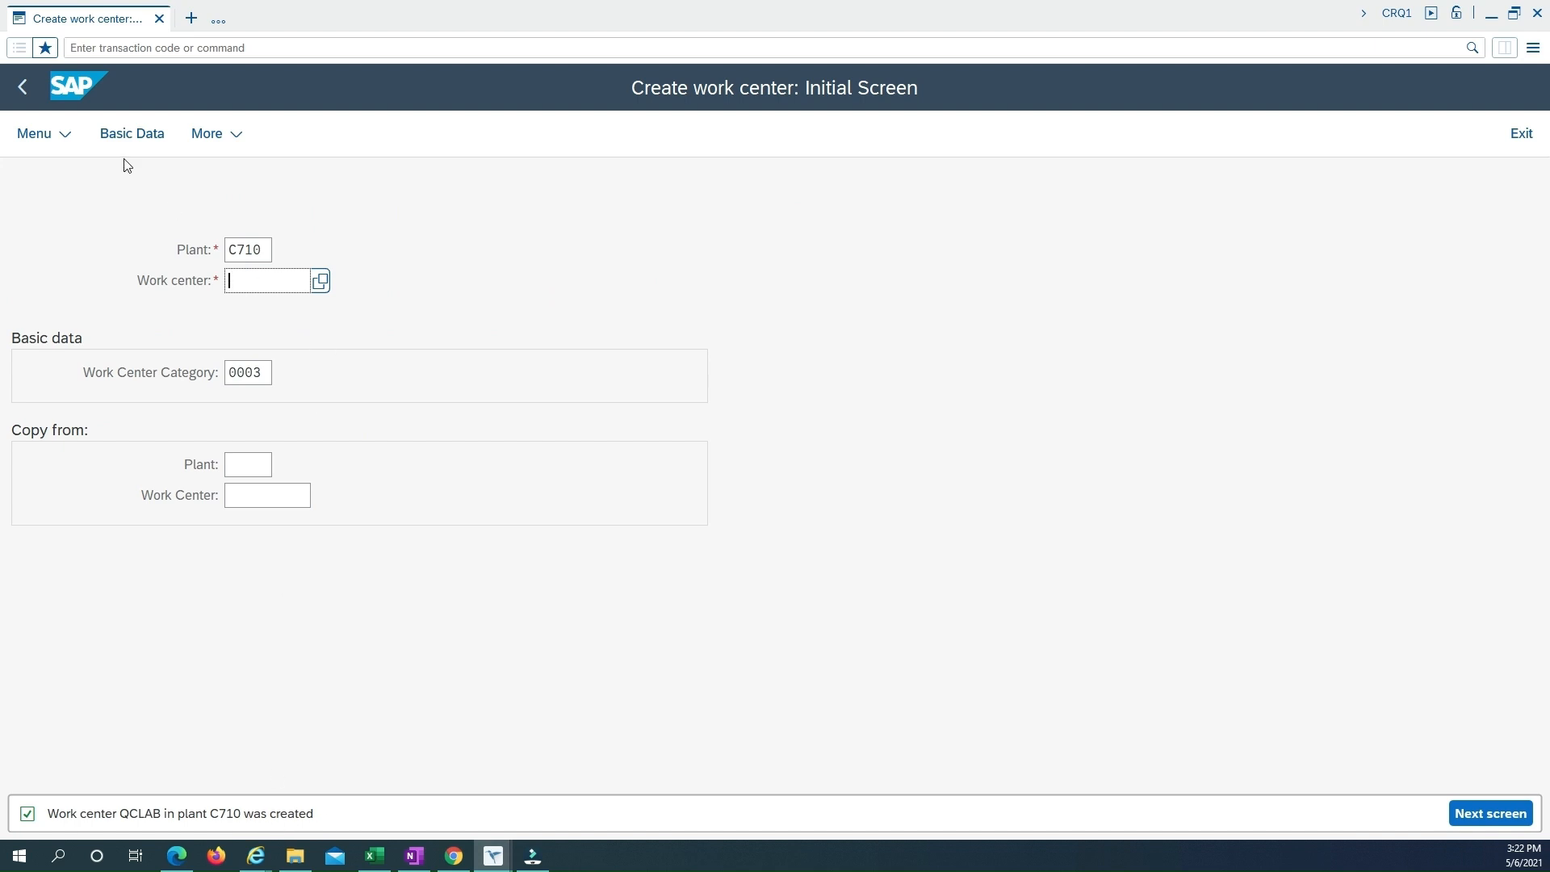
- Switch to displaying work centers and view the basic data of QCLAB in plant C710
click(63, 139)
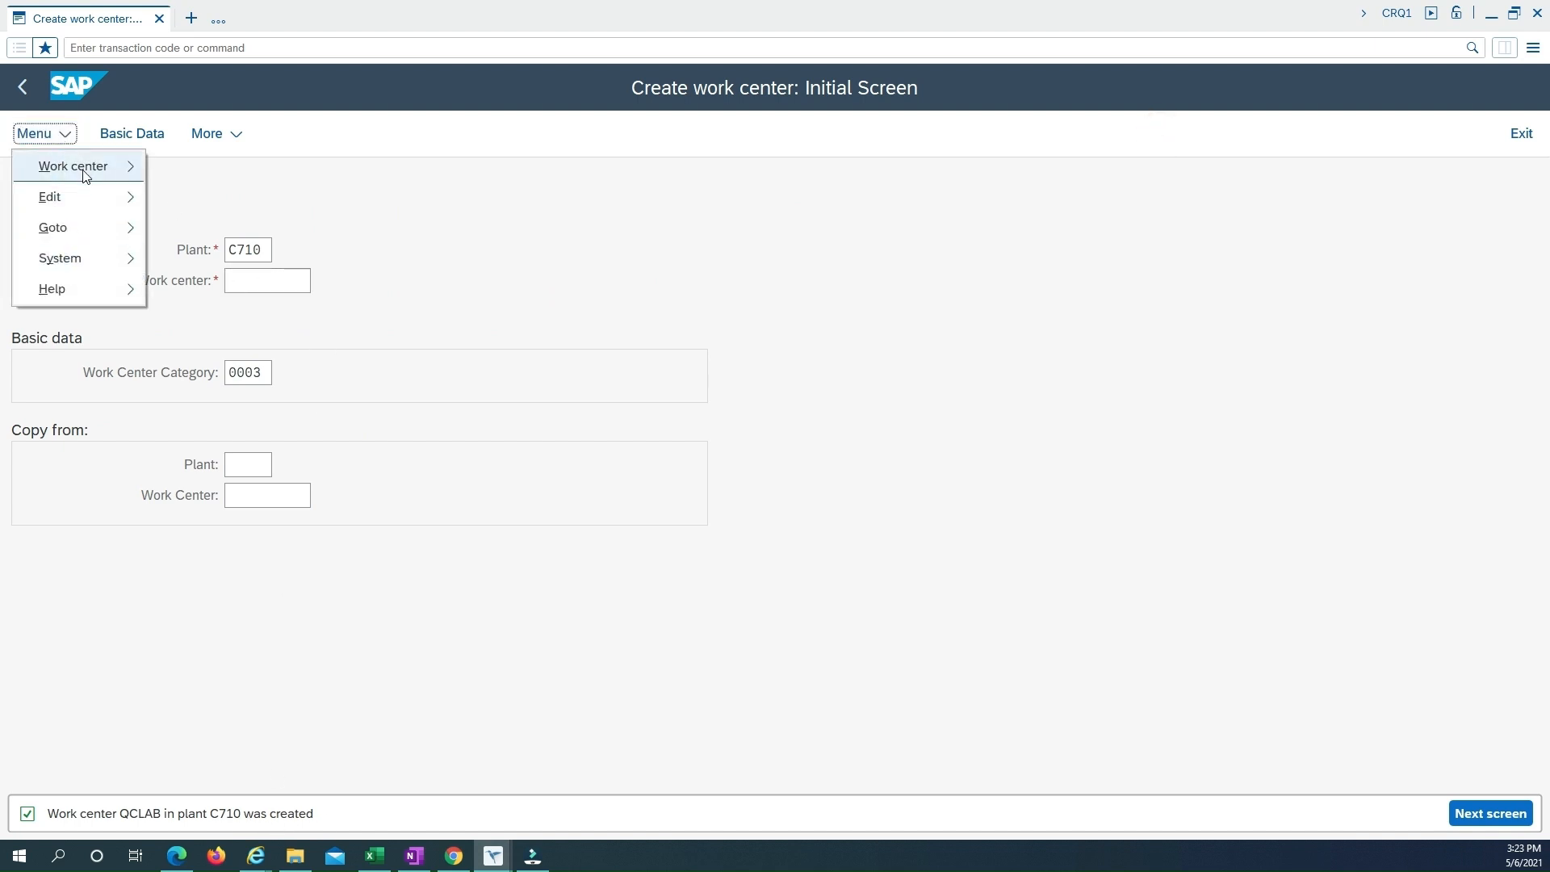
mouse_move(83, 172)
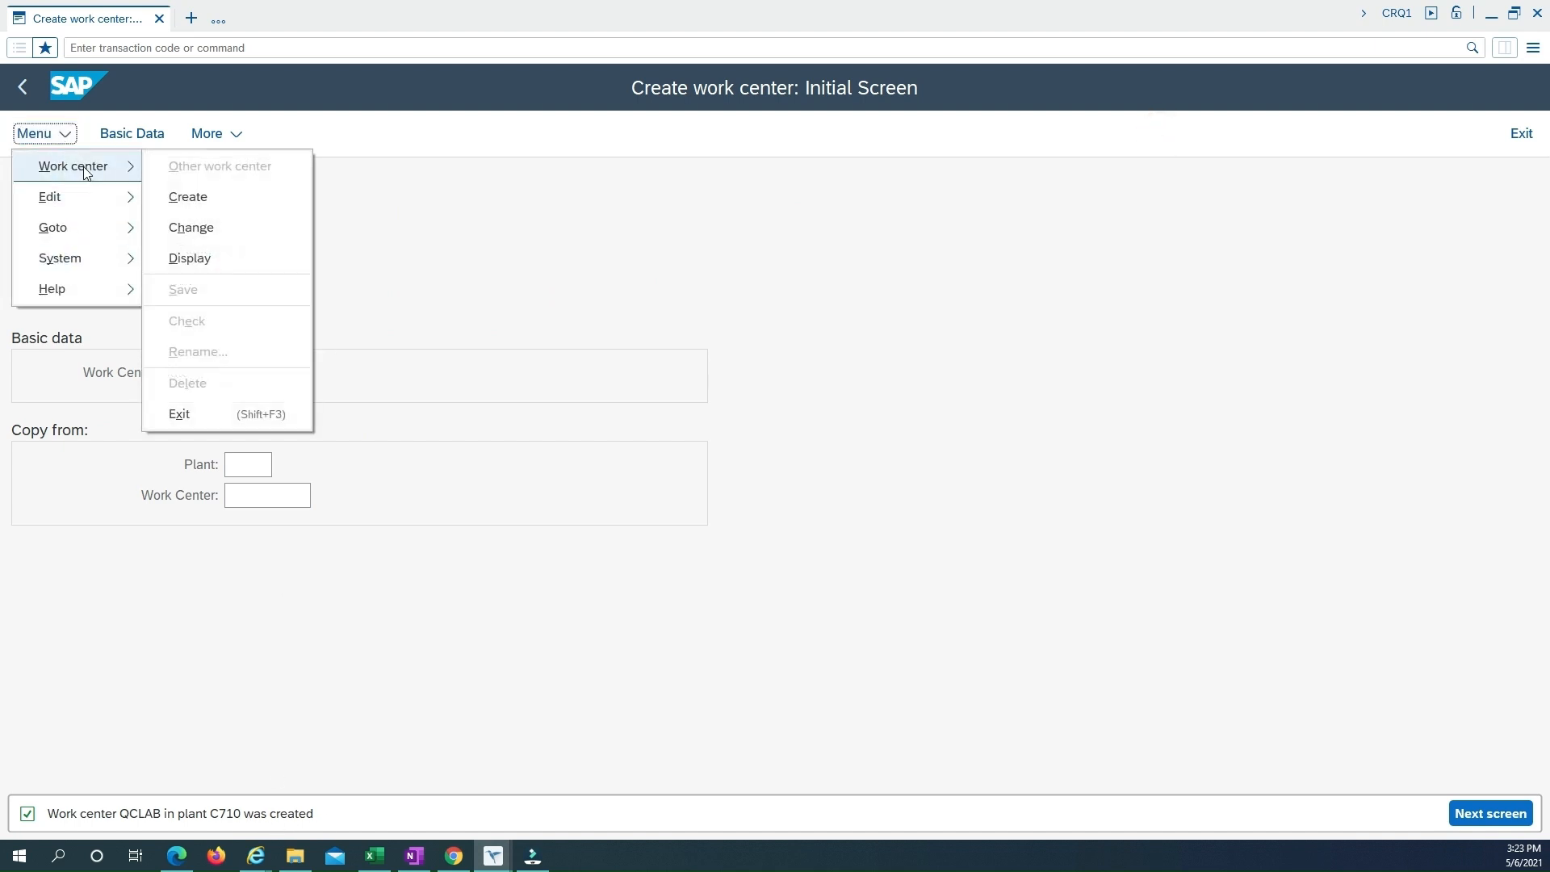
click(215, 258)
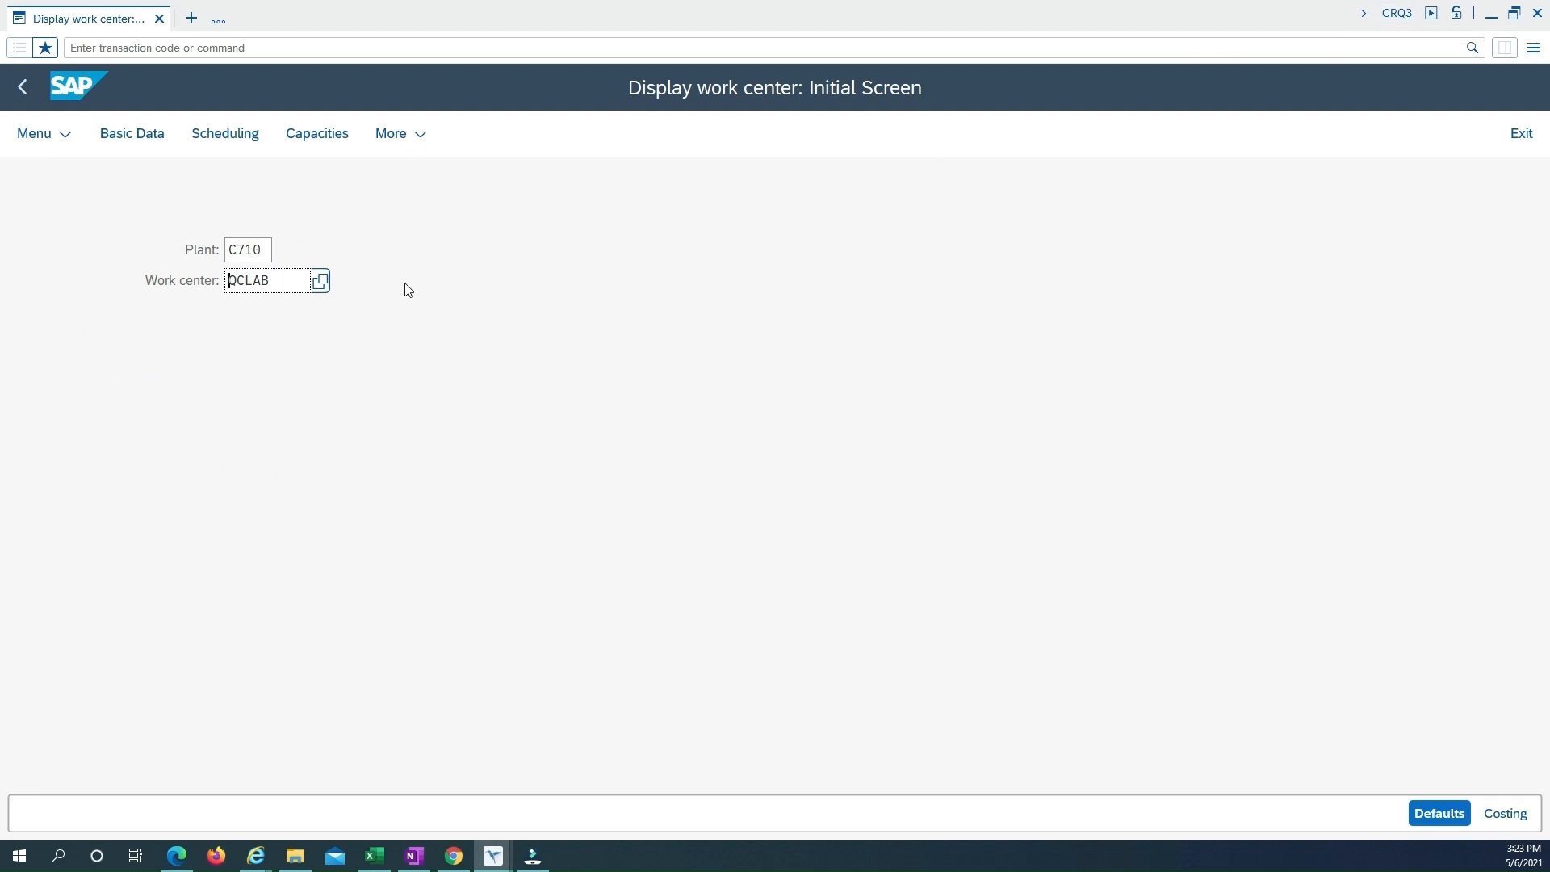
key(Return)
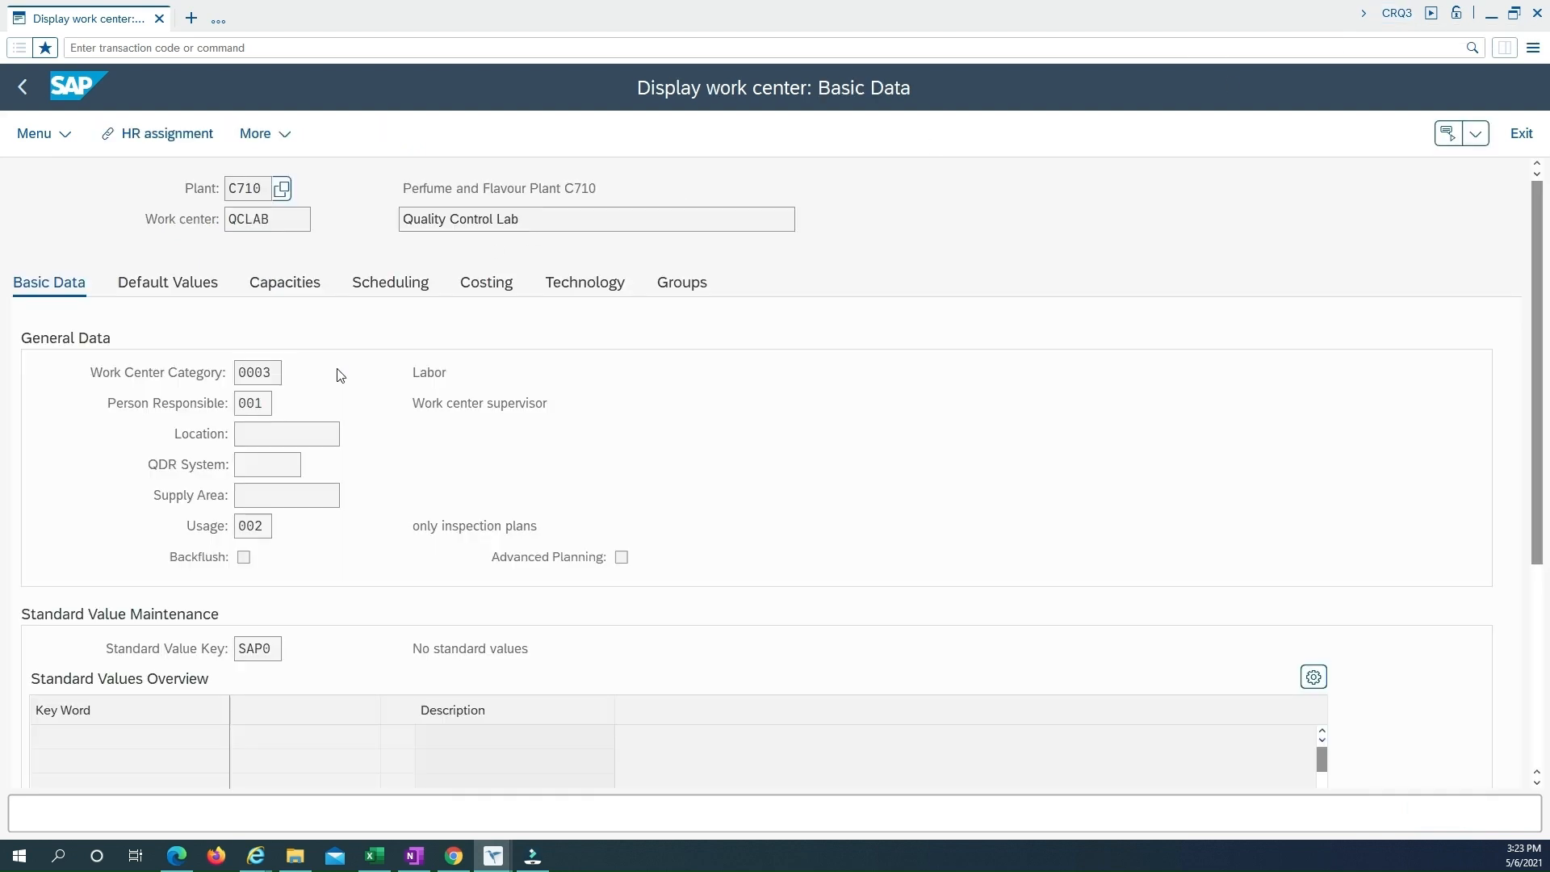